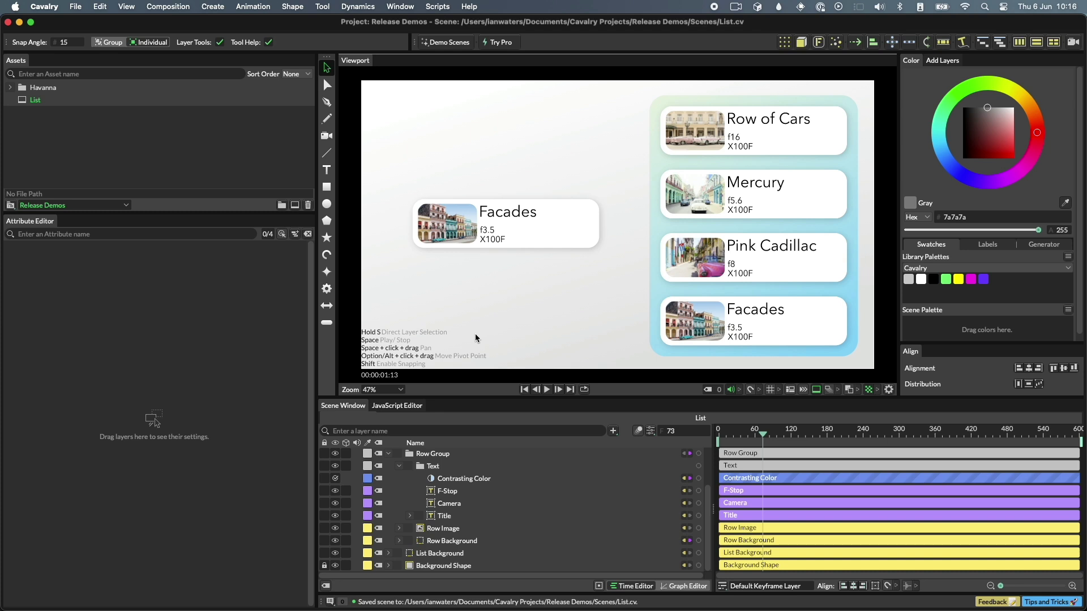
- Select the Facades card group, toggle the List Background in and out of the selection, then clear it
click(536, 245)
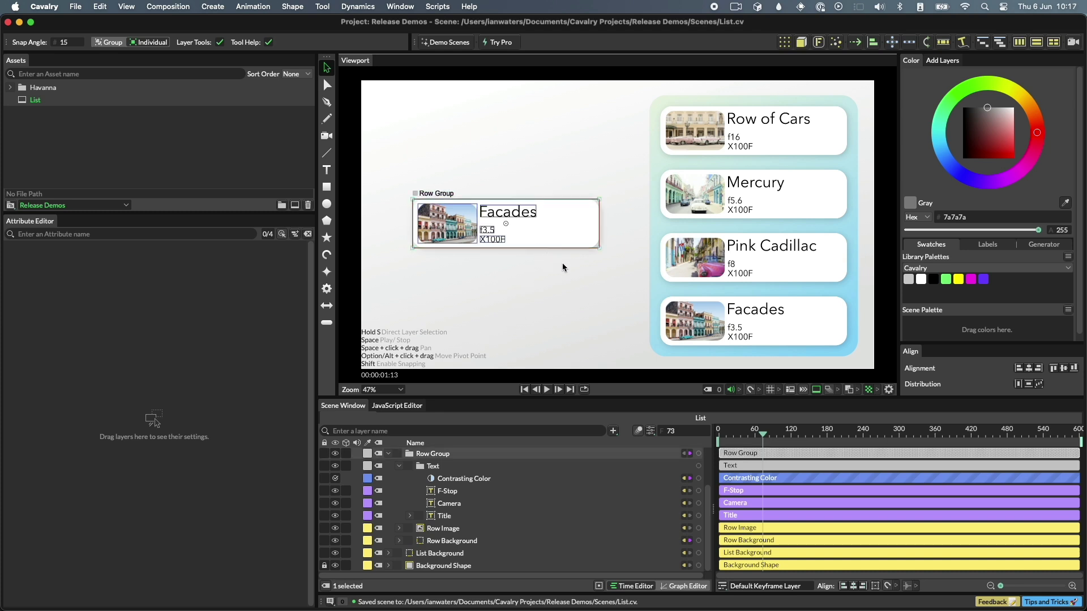
drag(556, 147, 655, 227)
click(605, 185)
click(582, 213)
key(Escape)
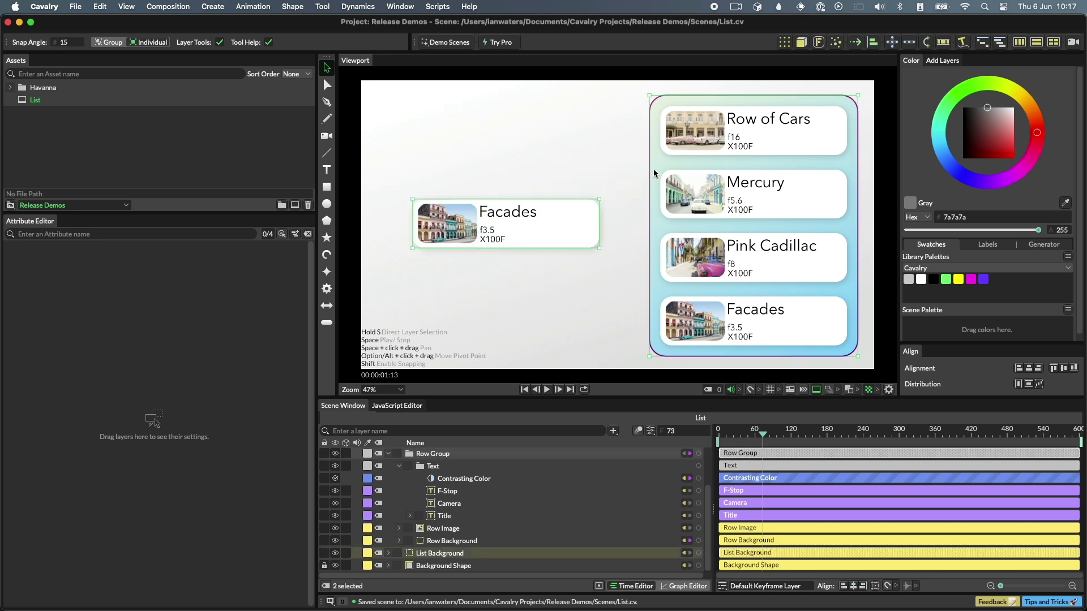
- Move the Facades card, undo the move, then resize the card around its centre
click(573, 230)
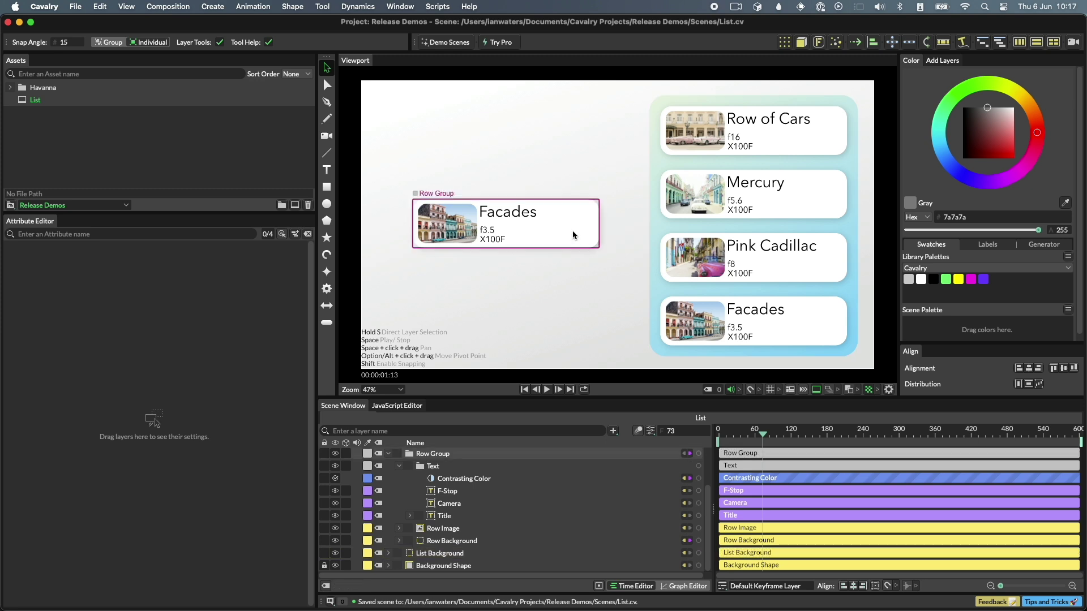
mouse_move(571, 233)
mouse_down()
mouse_move(553, 233)
mouse_move(578, 241)
mouse_move(568, 228)
mouse_up()
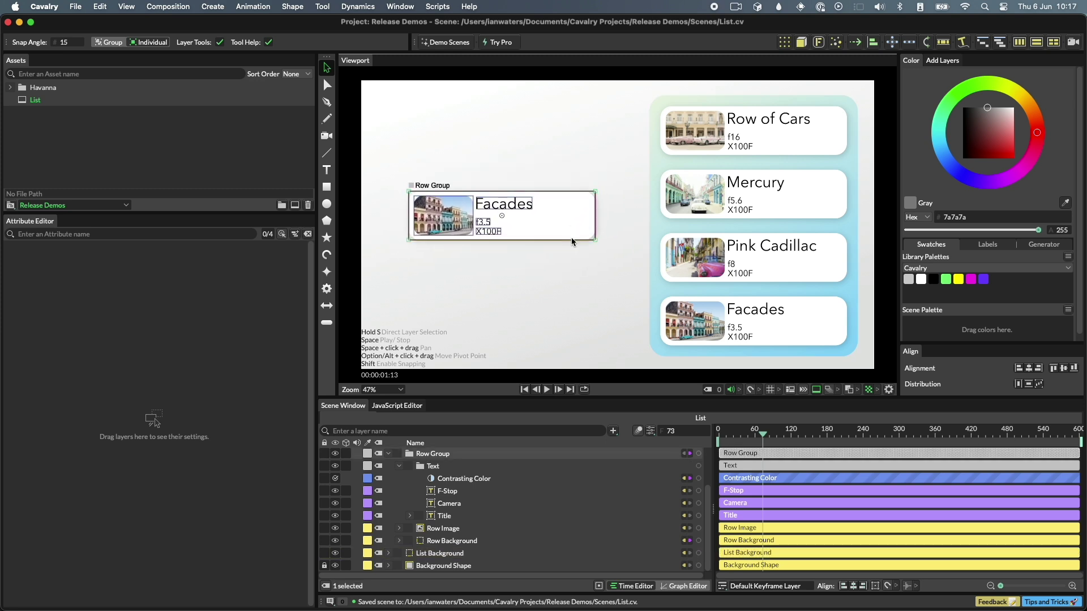
key(super+z)
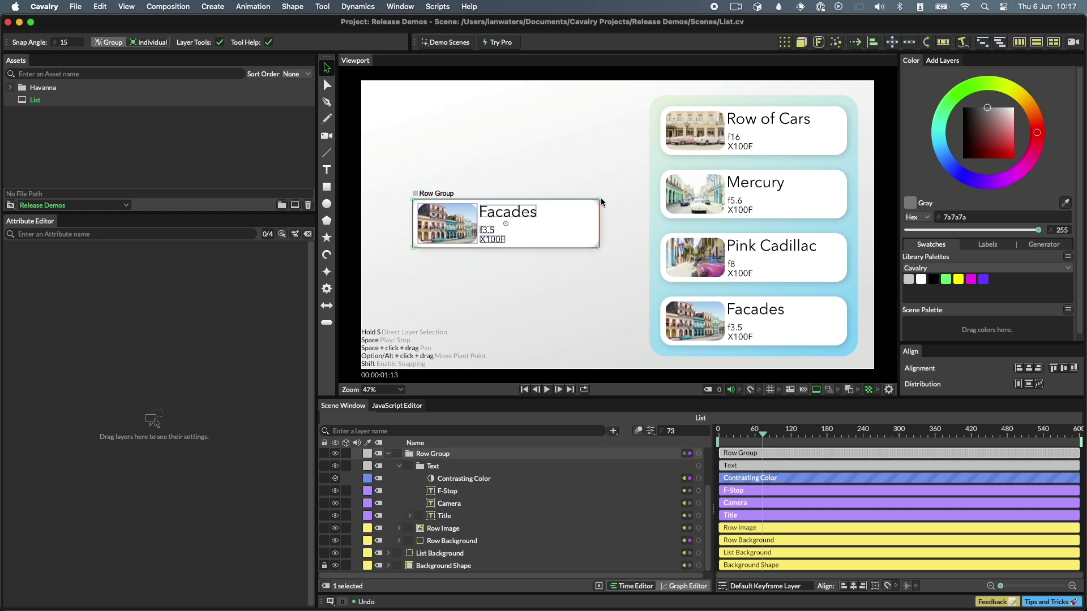
mouse_move(601, 196)
mouse_down()
mouse_move(656, 182)
mouse_move(592, 189)
mouse_move(557, 212)
mouse_move(609, 202)
mouse_move(558, 144)
mouse_move(578, 160)
mouse_move(563, 150)
mouse_move(600, 213)
mouse_move(595, 182)
mouse_move(593, 240)
mouse_move(599, 197)
mouse_up()
- Select the duplicated card list and, via its context menu, pick the List Background layer behind it
click(673, 209)
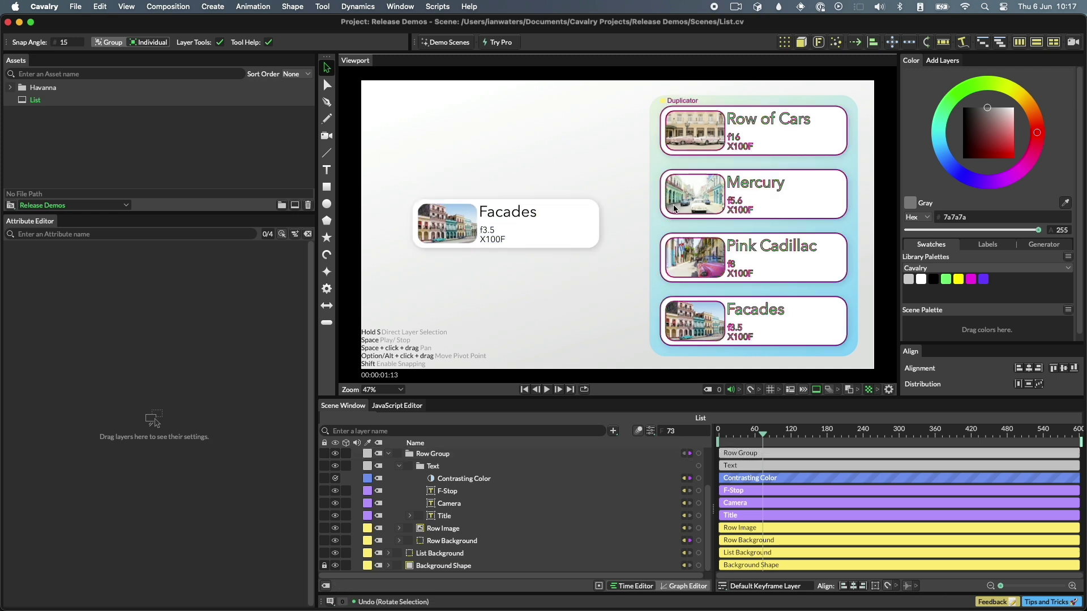
right_click(675, 209)
mouse_move(785, 218)
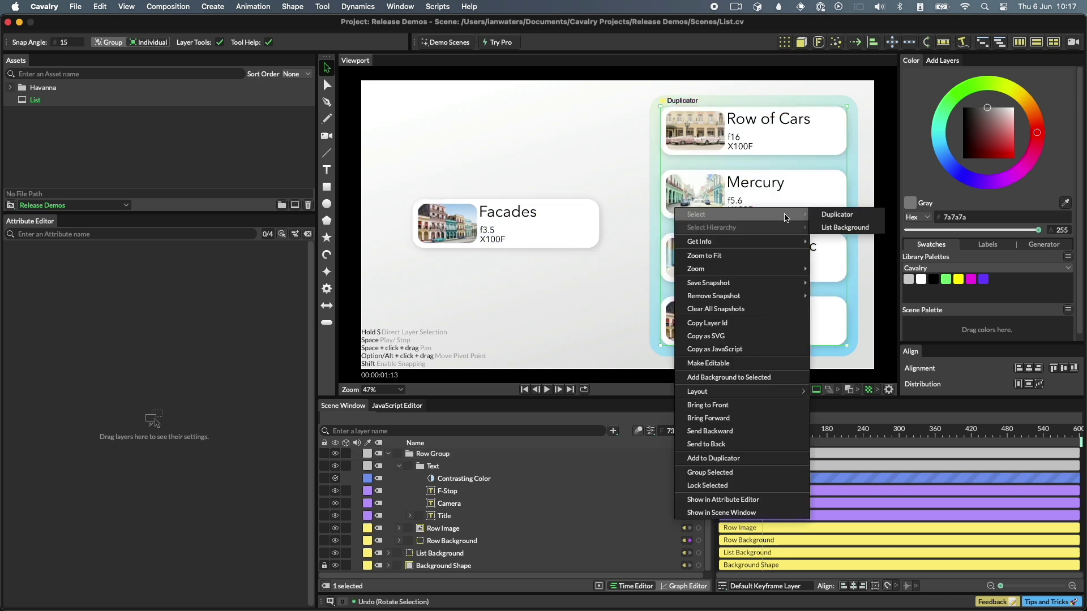
click(838, 227)
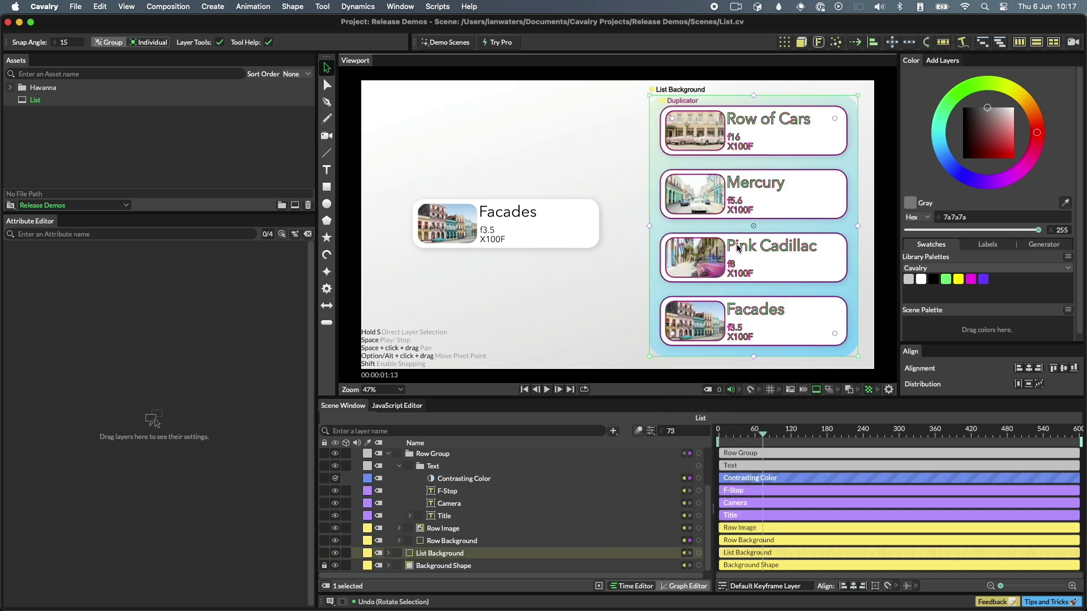
click(593, 291)
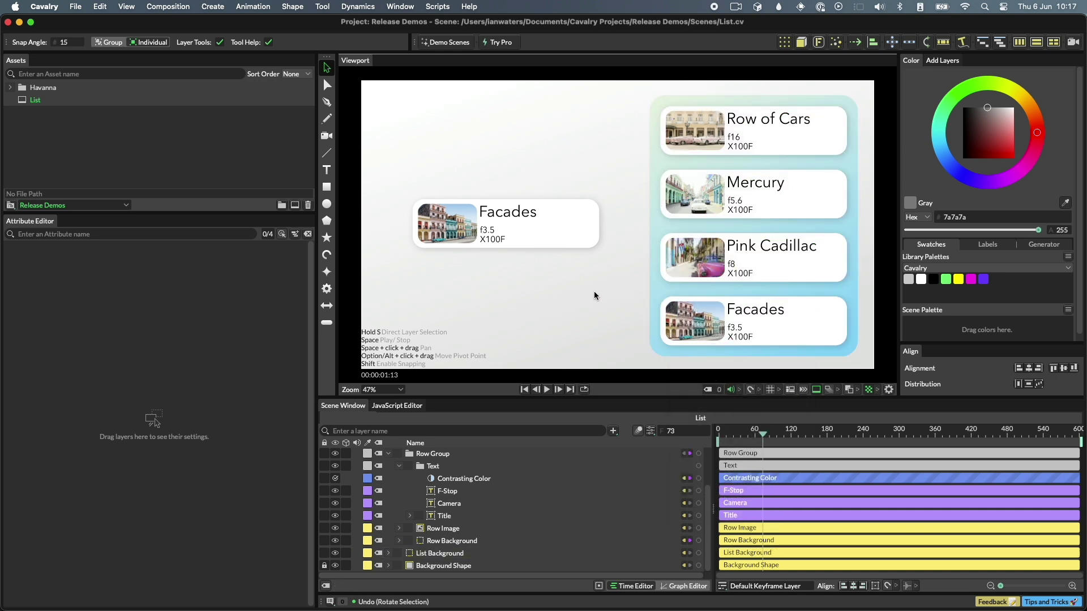
- Rotate the Facades card and undo it, then select the card's Row Background inside the group
click(560, 236)
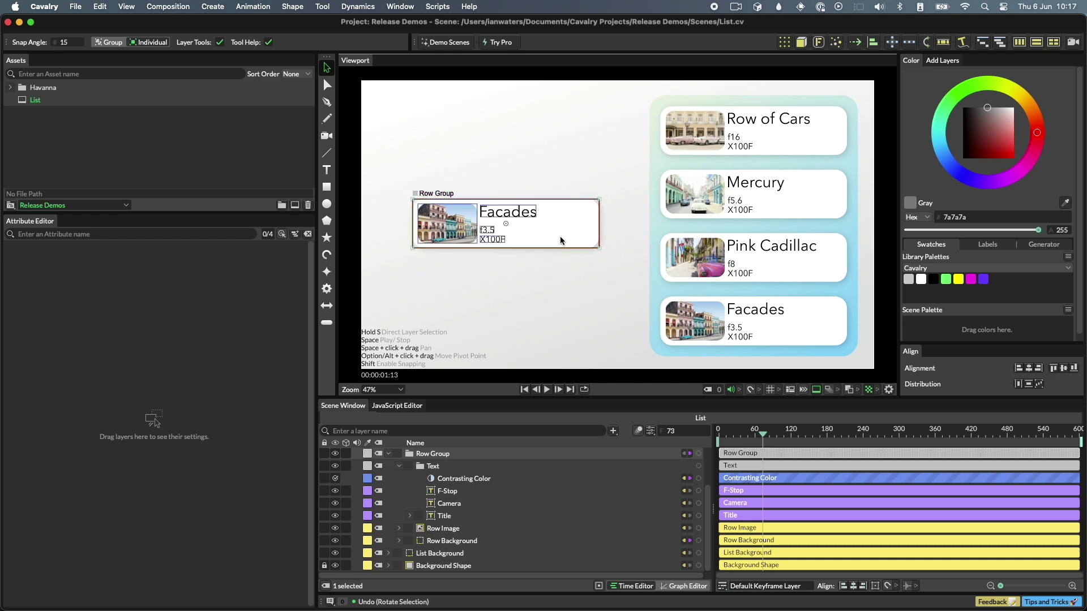
mouse_move(560, 232)
mouse_down()
mouse_move(572, 240)
mouse_move(576, 226)
mouse_up()
key(ctrl+z)
click(566, 228)
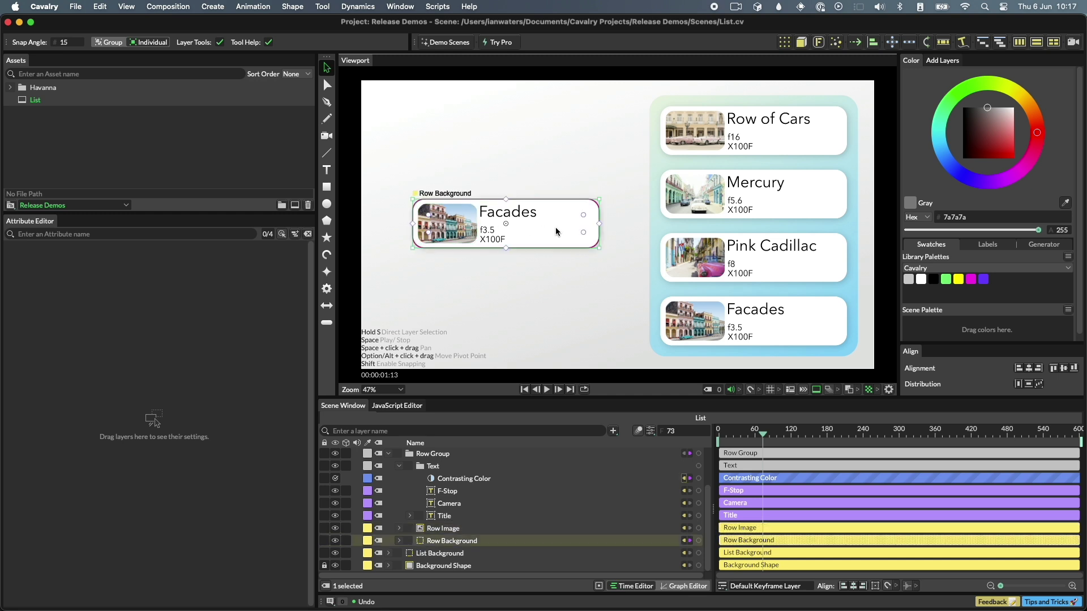
click(552, 262)
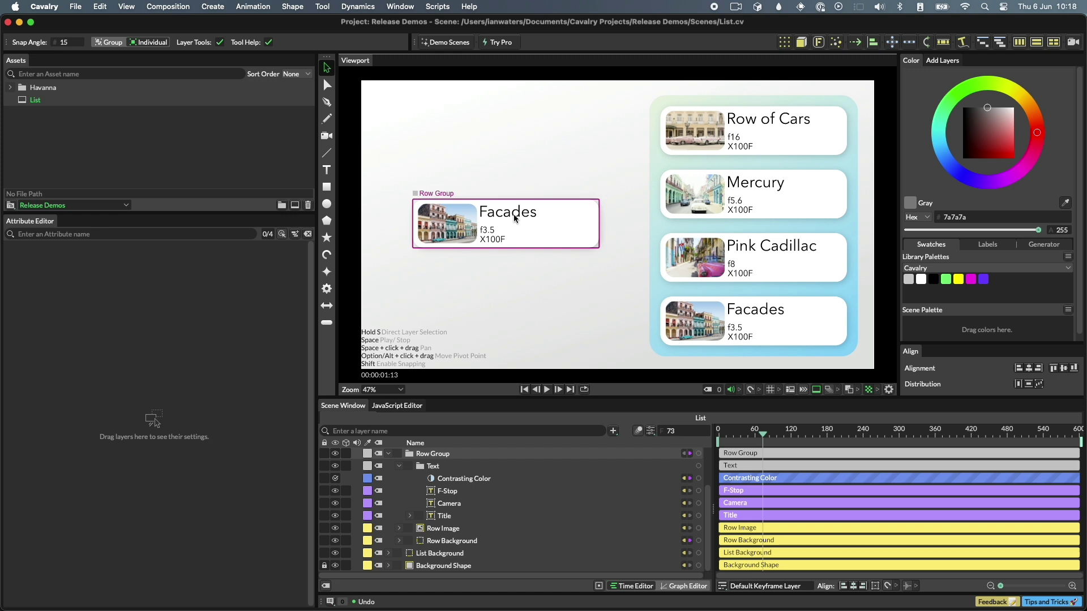
- Enable deep selection with S and pick the Facades Title text layer directly
key(s)
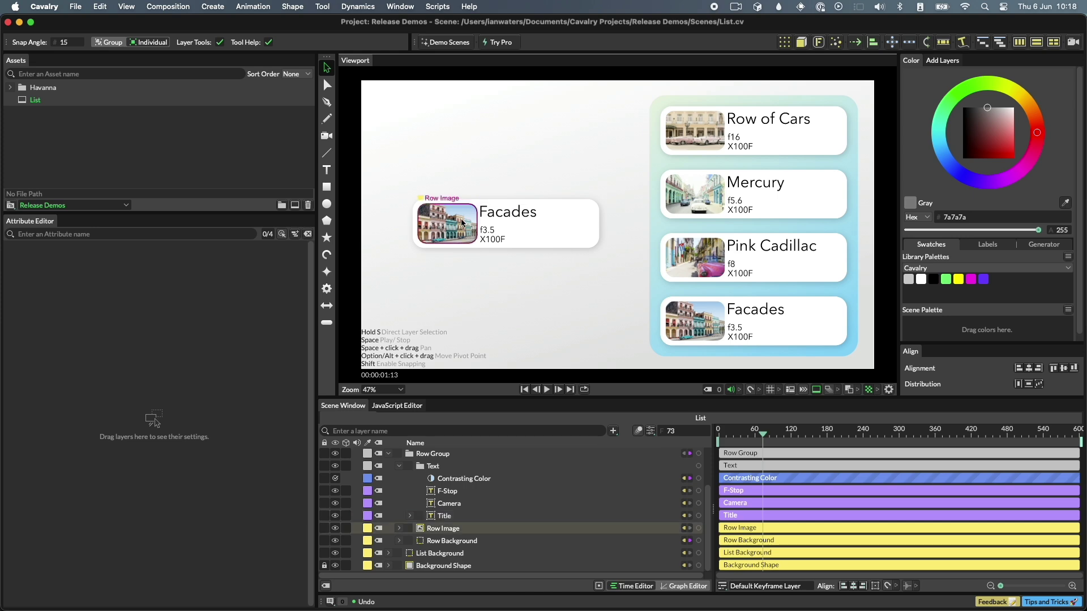
click(505, 213)
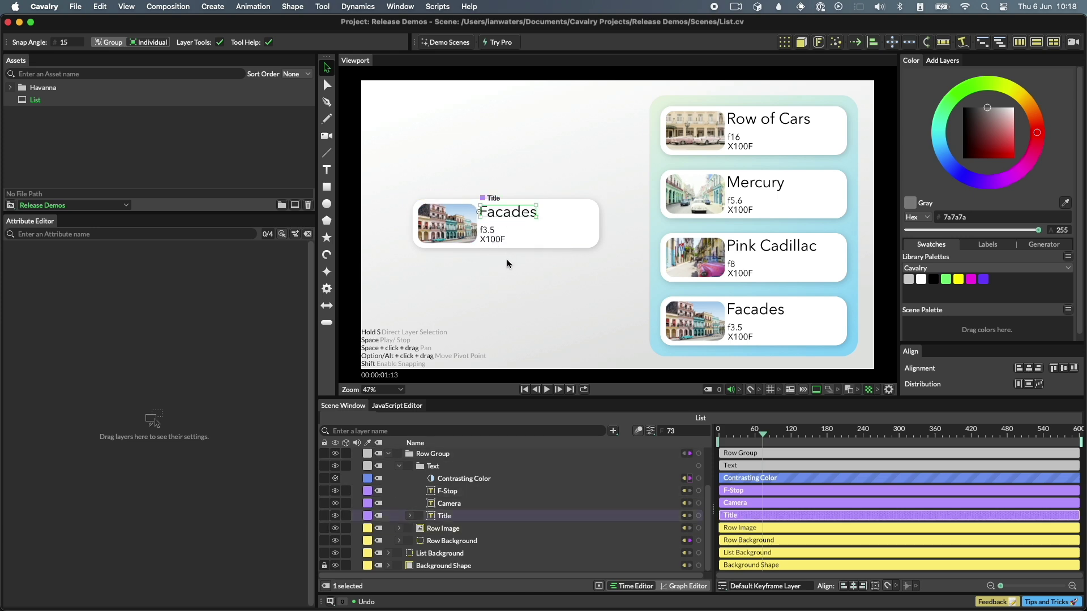
click(509, 267)
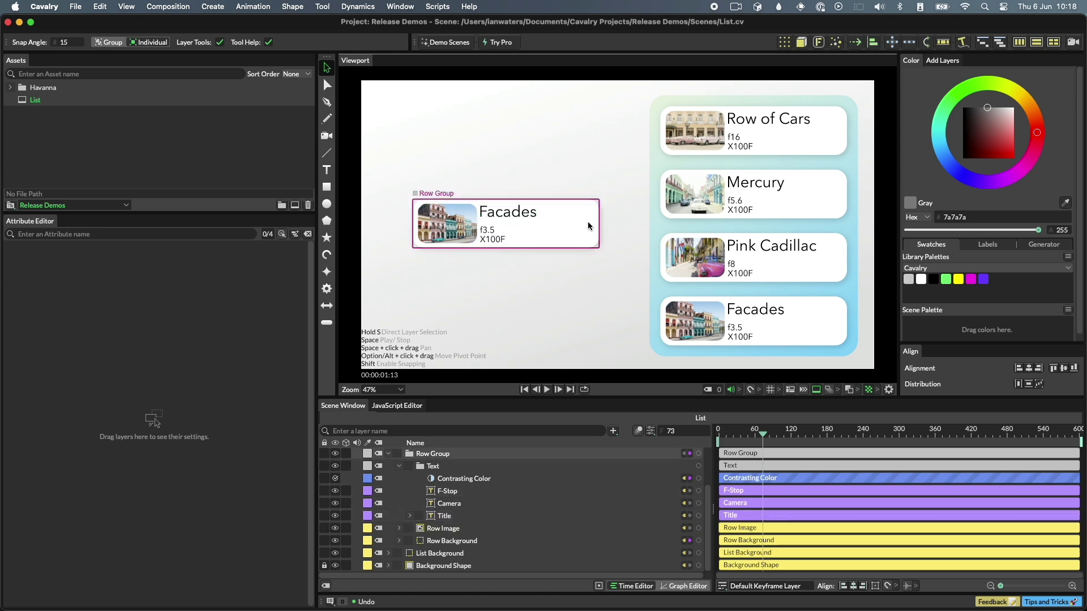
scroll(587, 222, up, 5)
scroll(588, 222, down, 5)
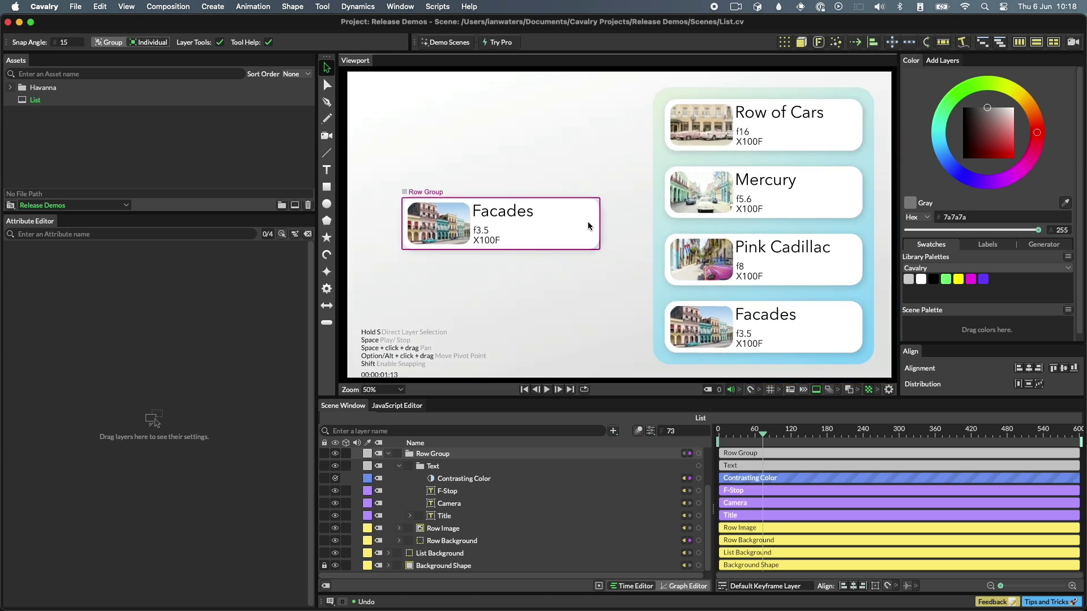
scroll(844, 243, up, 6)
scroll(845, 245, down, 4)
scroll(844, 248, down, 2)
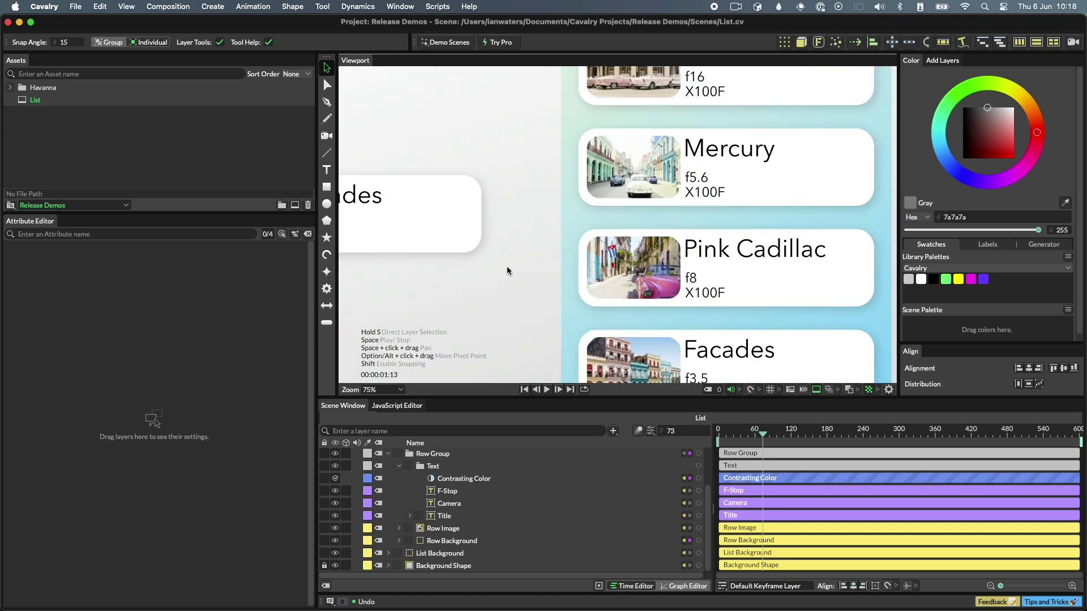
- Frame the Facades card with F, then fit the whole List scene back in view
click(453, 228)
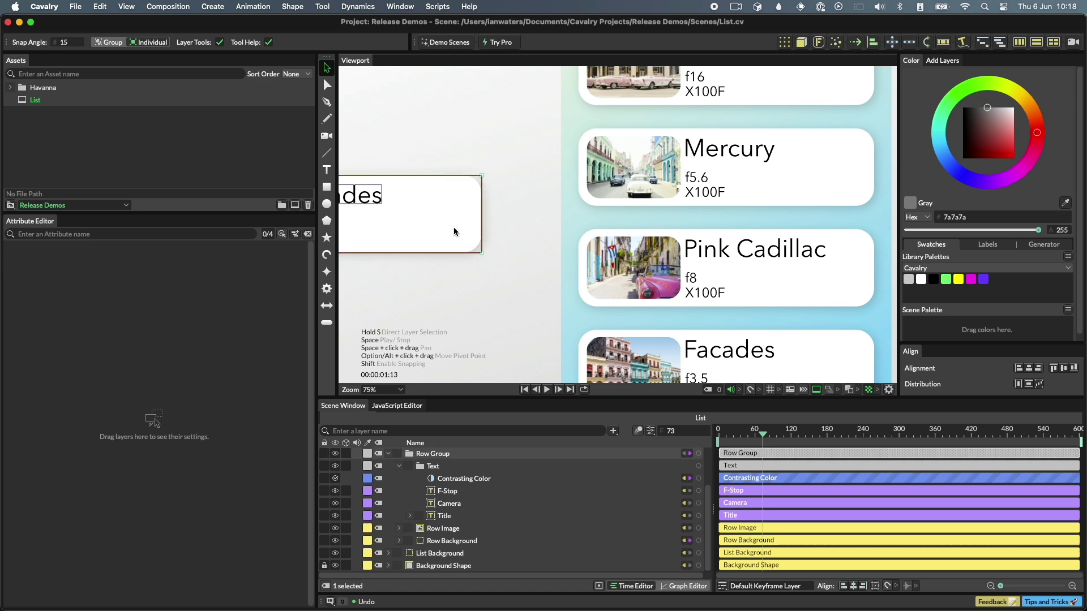
key(f)
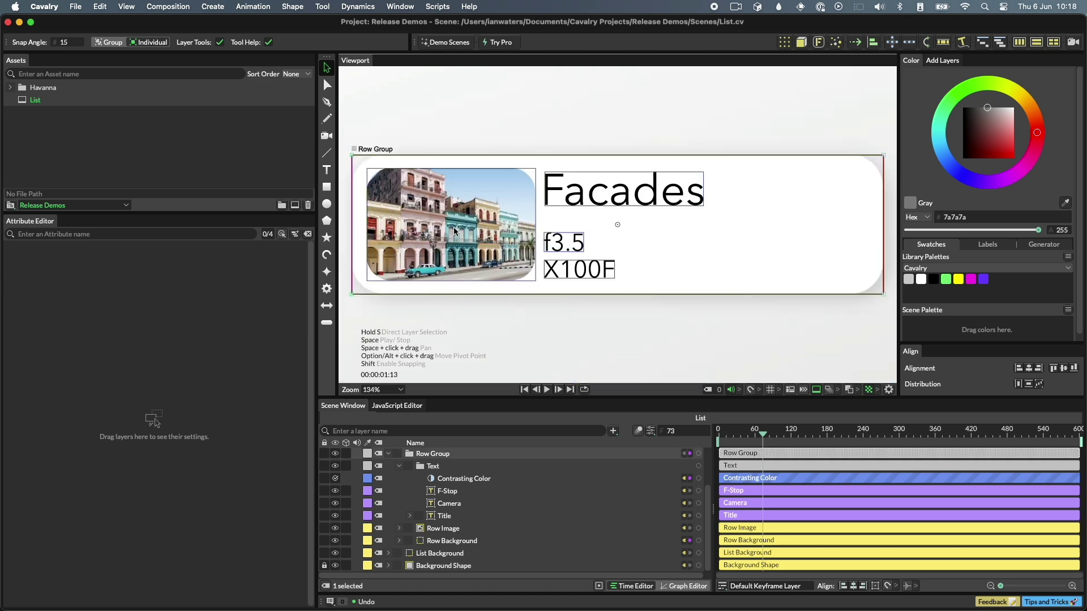
click(500, 320)
key(f)
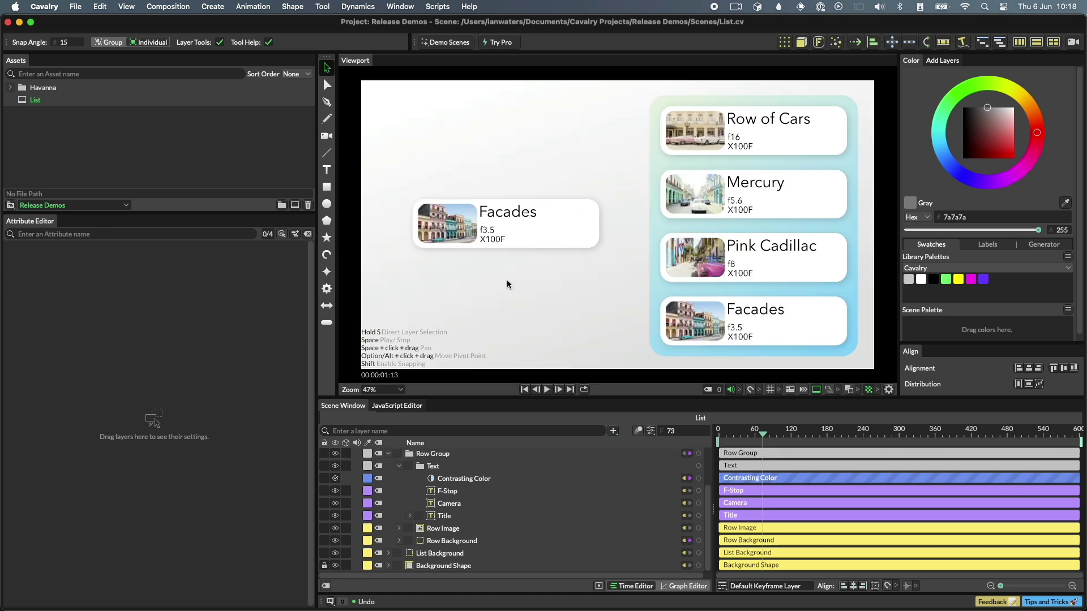
click(533, 242)
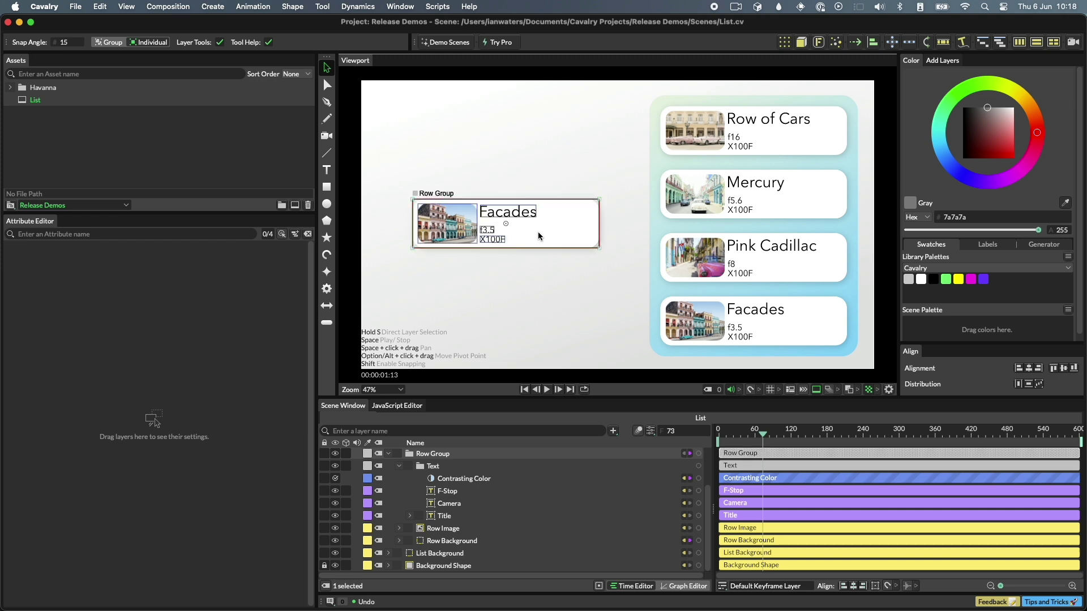
scroll(539, 236, left, 5)
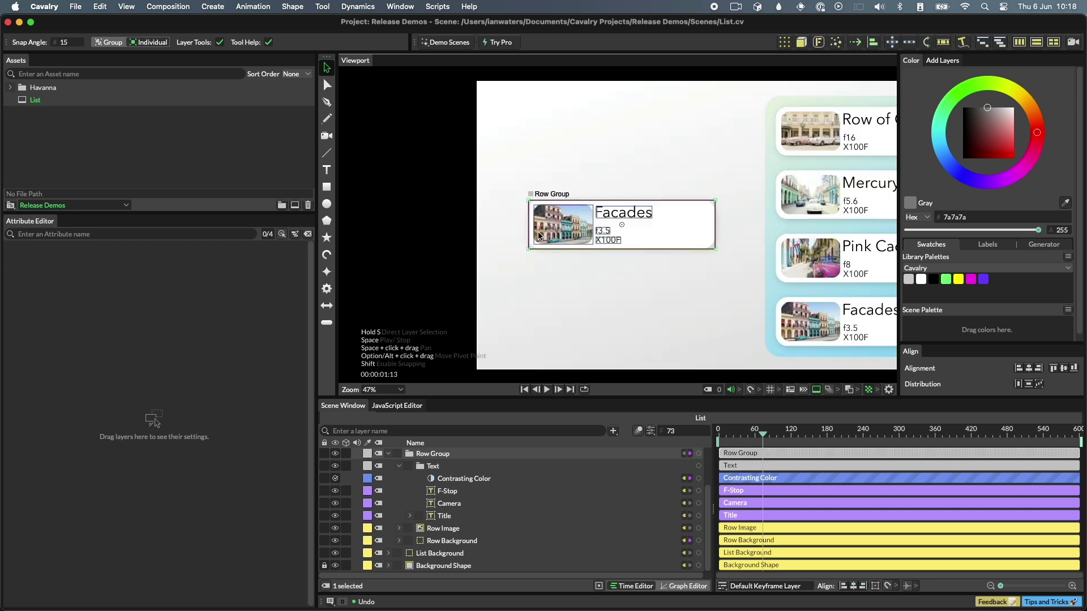
scroll(650, 226, up, 2)
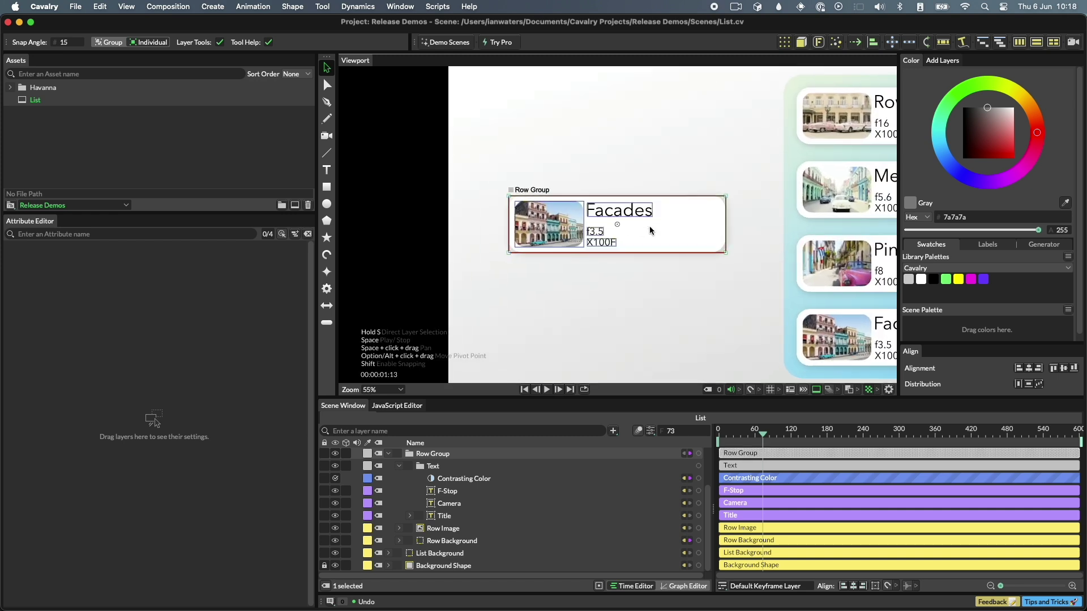
key(f)
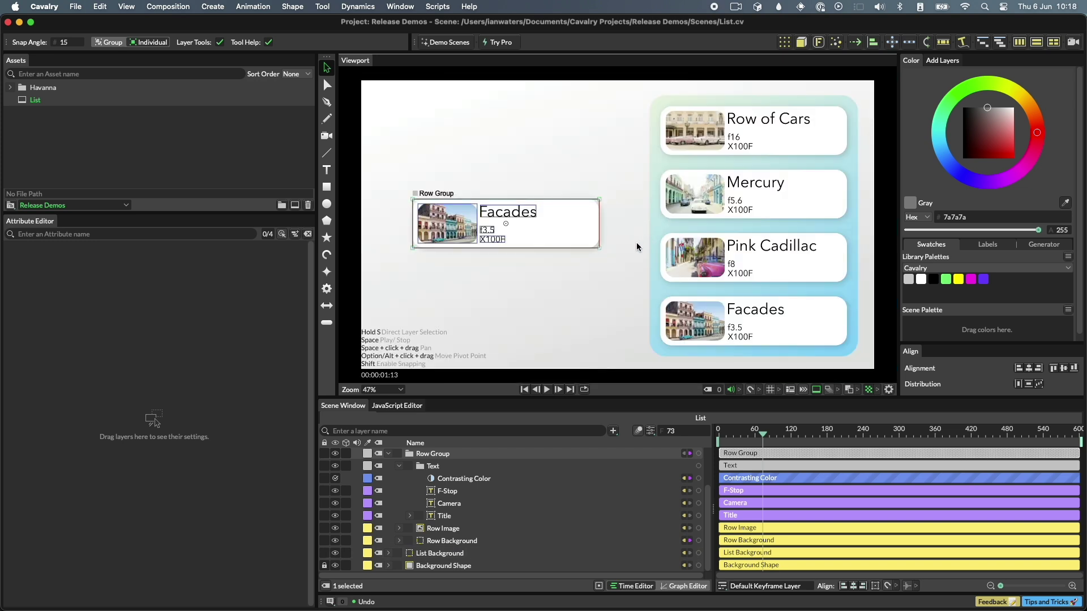
- Deselect everything and play the List animation, stopping it at frame 76
click(636, 247)
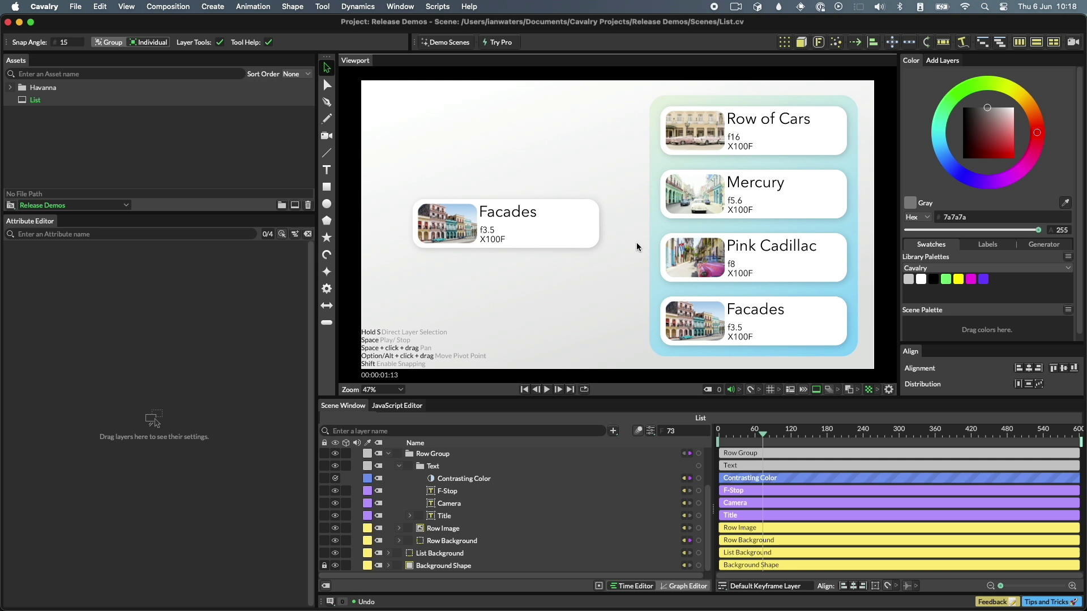
click(547, 390)
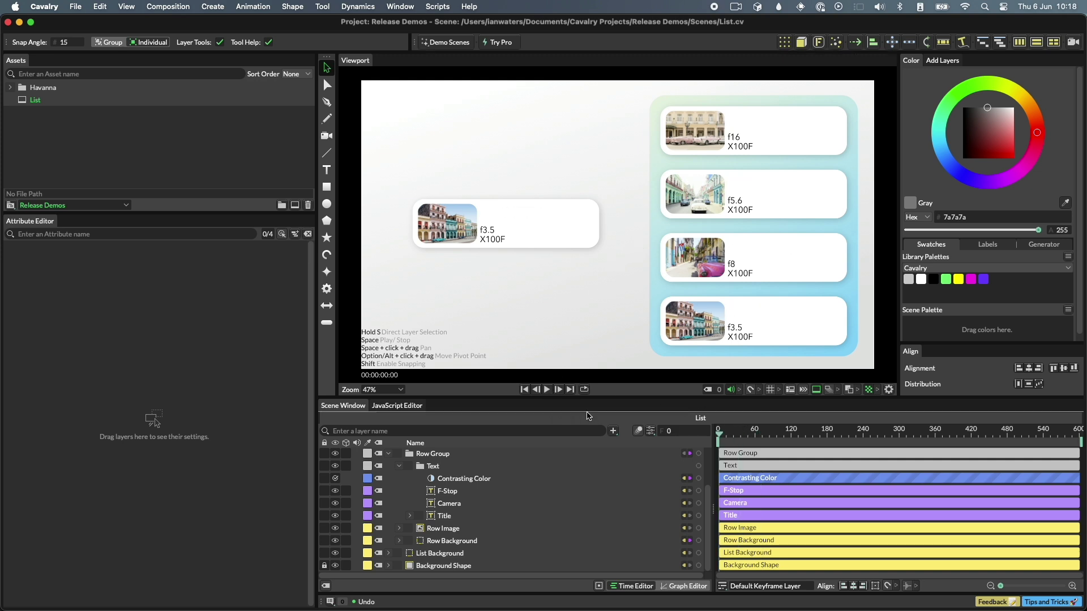
key(space)
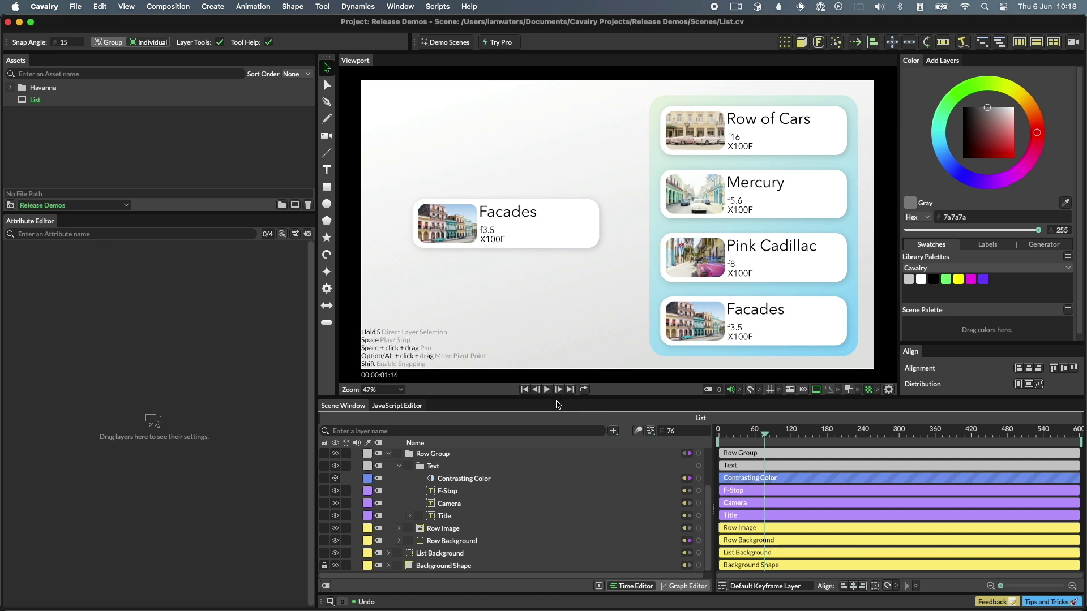
- Draw a grey rectangle at lower left, add a 200 × 200 square beside it, and collapse its settings
click(327, 189)
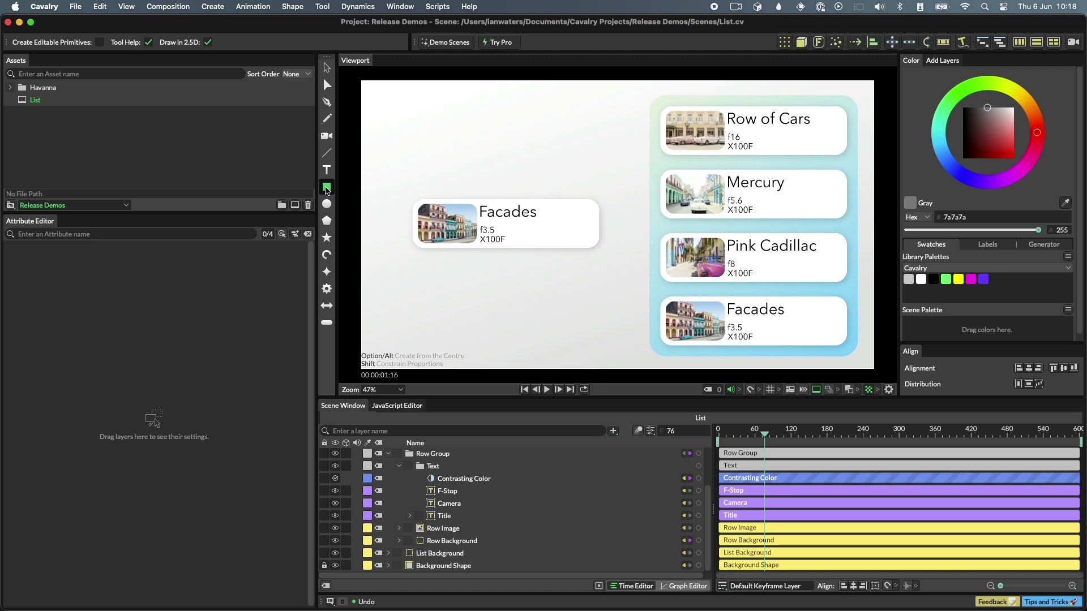
drag(394, 266, 477, 337)
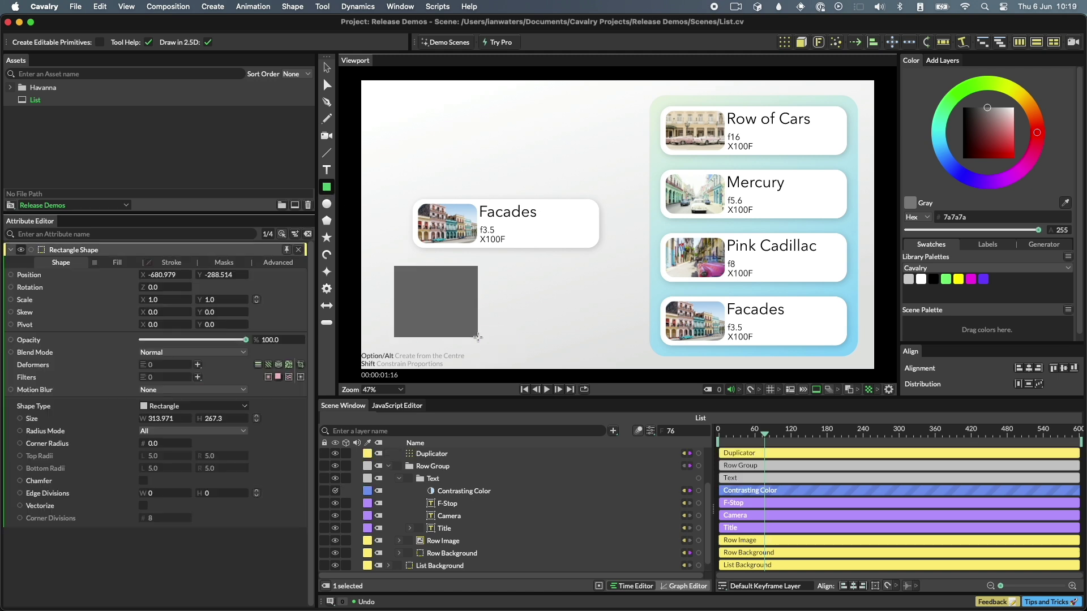
click(559, 303)
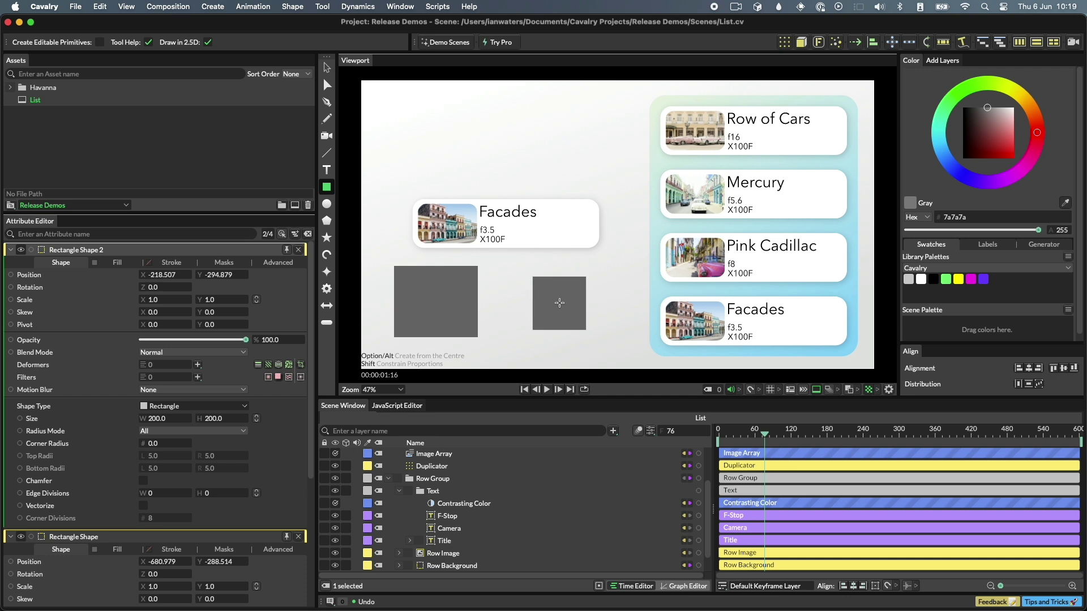
click(298, 249)
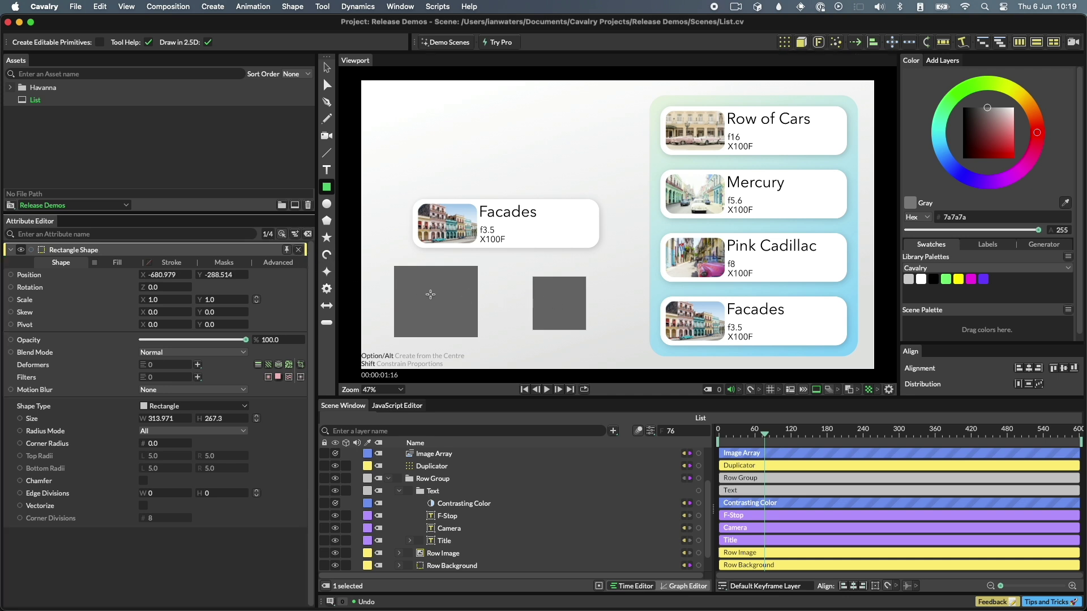
key(q)
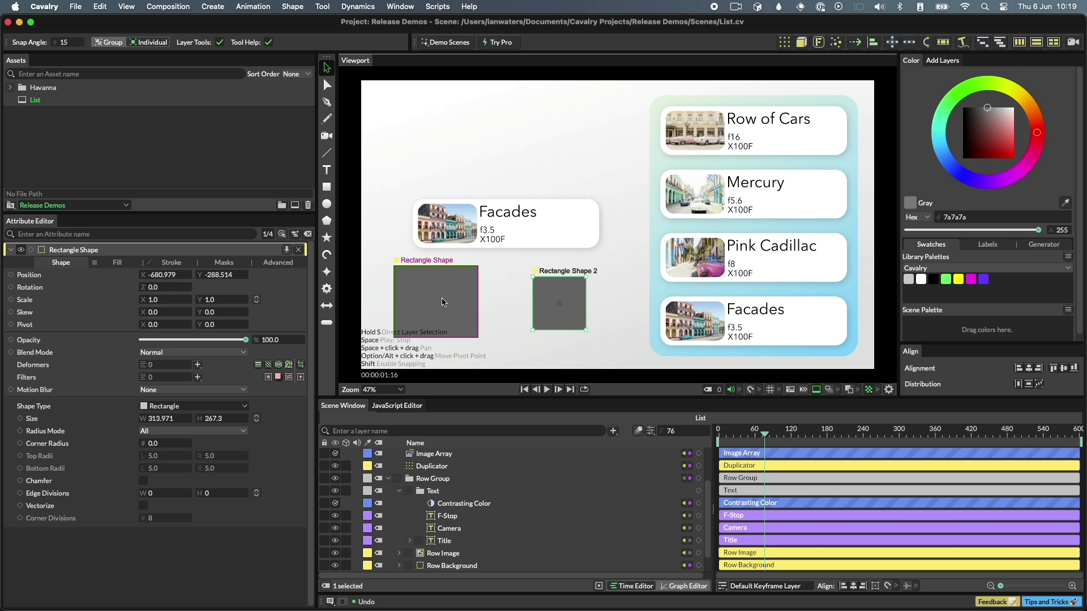
- Select the left rectangle and drag its right edge until it is 382 wide
click(442, 302)
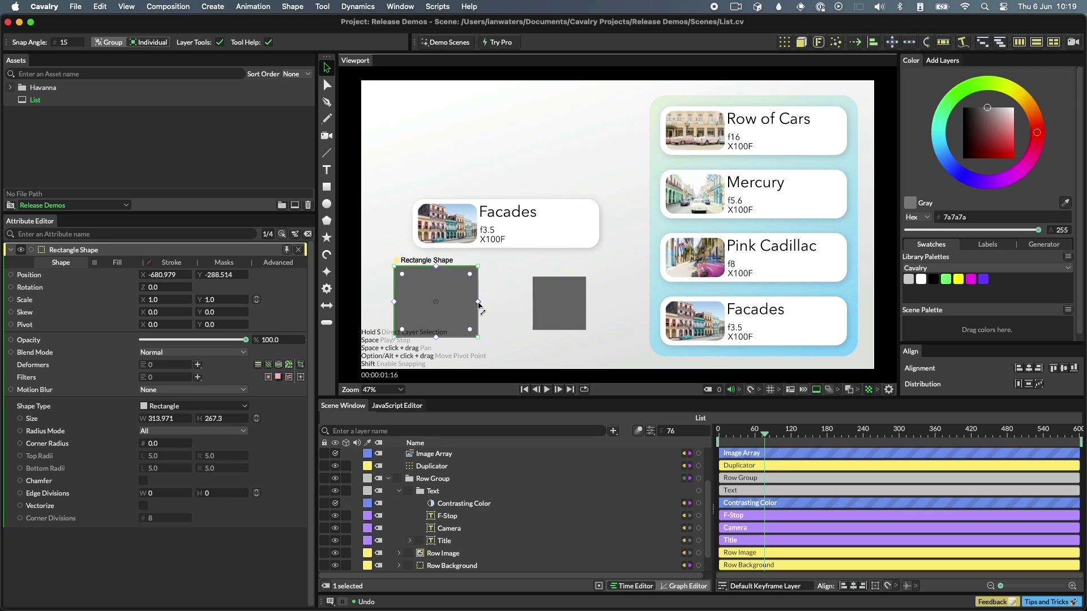
mouse_move(478, 304)
mouse_down()
mouse_move(487, 304)
mouse_move(475, 283)
mouse_move(460, 293)
mouse_move(470, 285)
mouse_up()
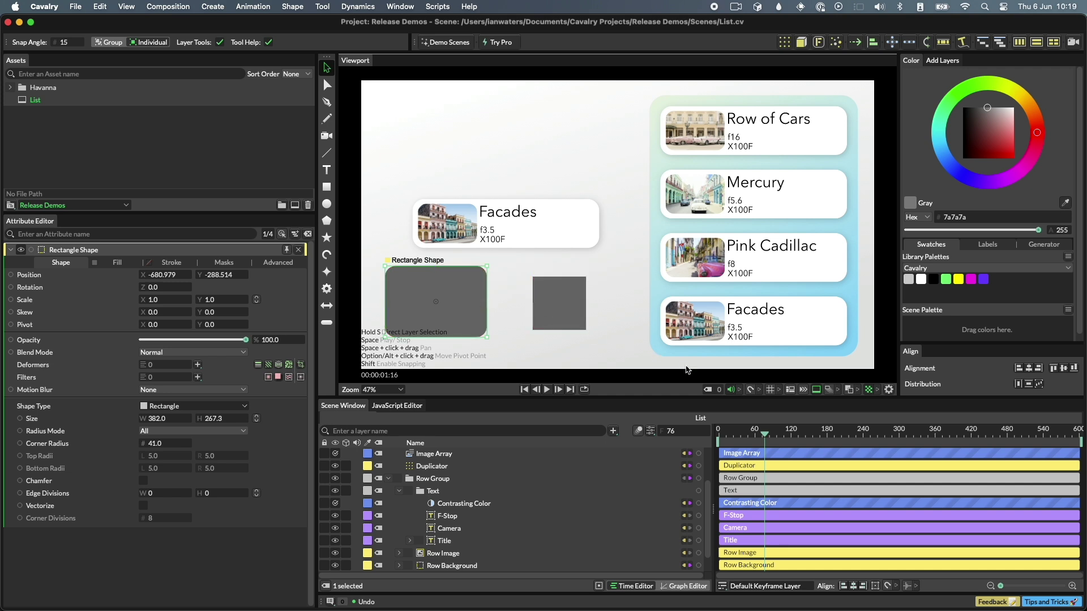
click(761, 391)
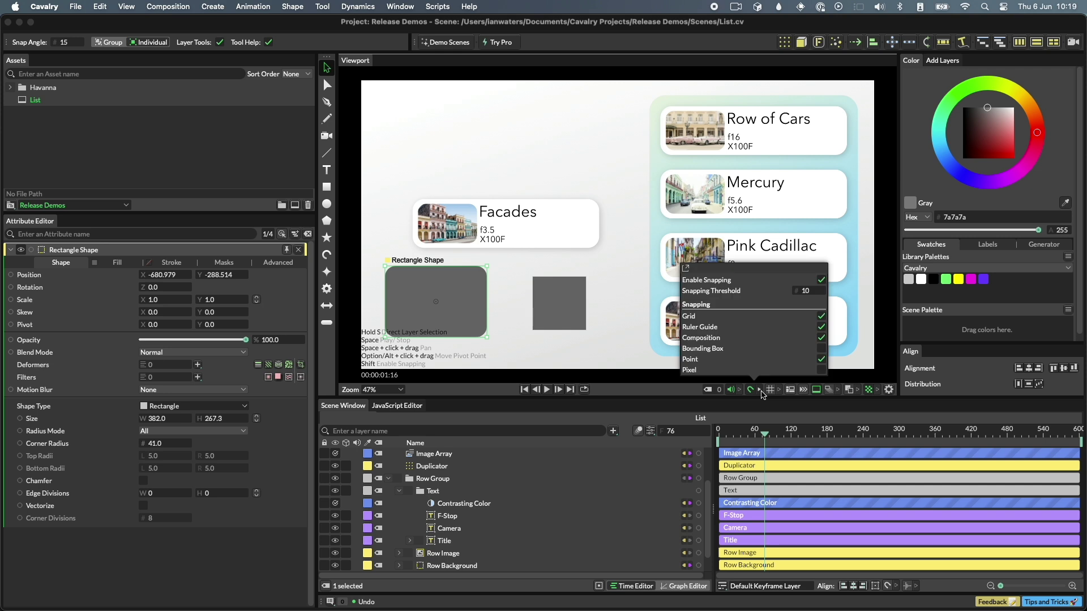
click(692, 391)
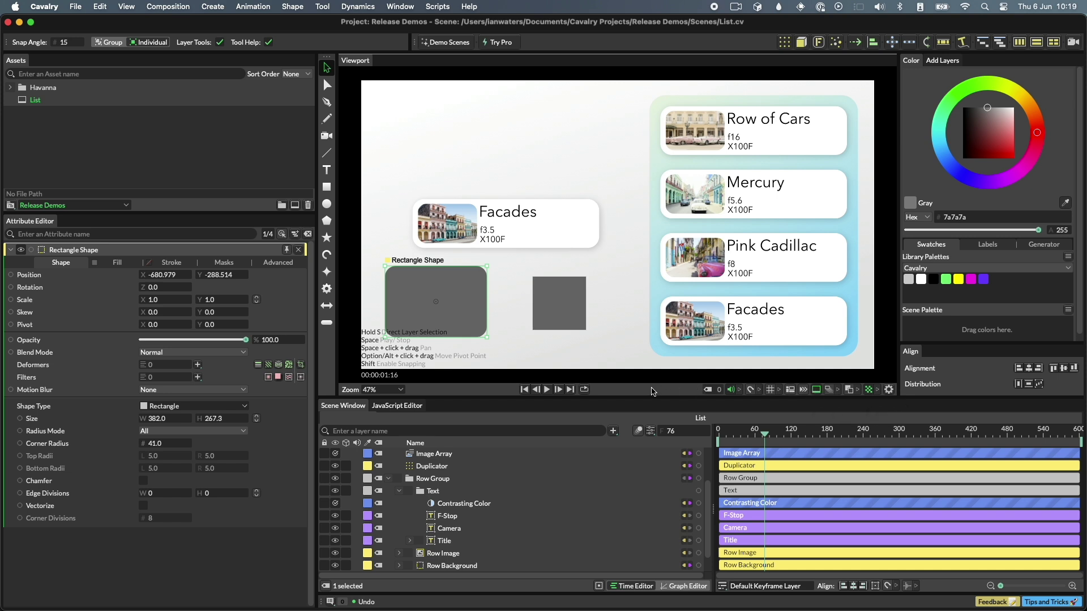
mouse_move(444, 311)
drag(436, 306, 386, 303)
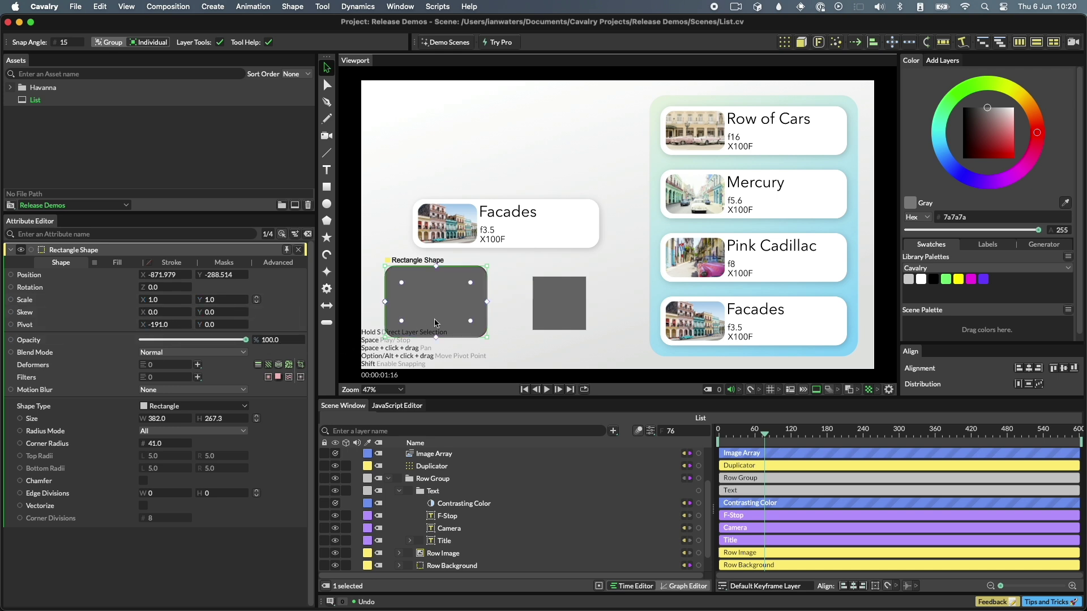
drag(493, 264, 491, 298)
key(super+z)
click(301, 7)
click(346, 134)
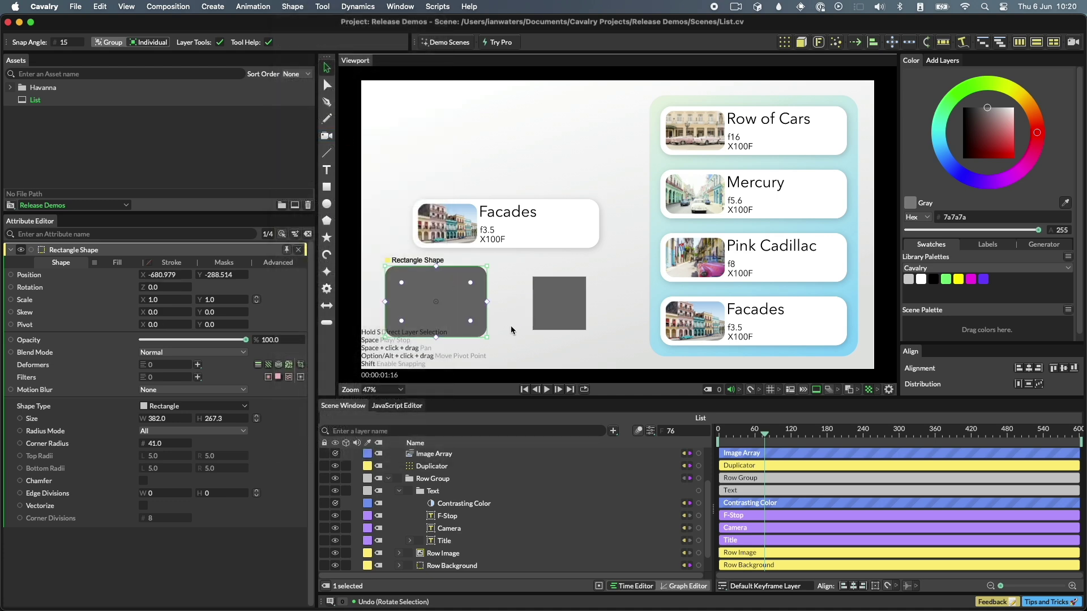
- Copy the left rounded rectangle as SVG, then delete it and the 200 × 200 grey square
right_click(460, 300)
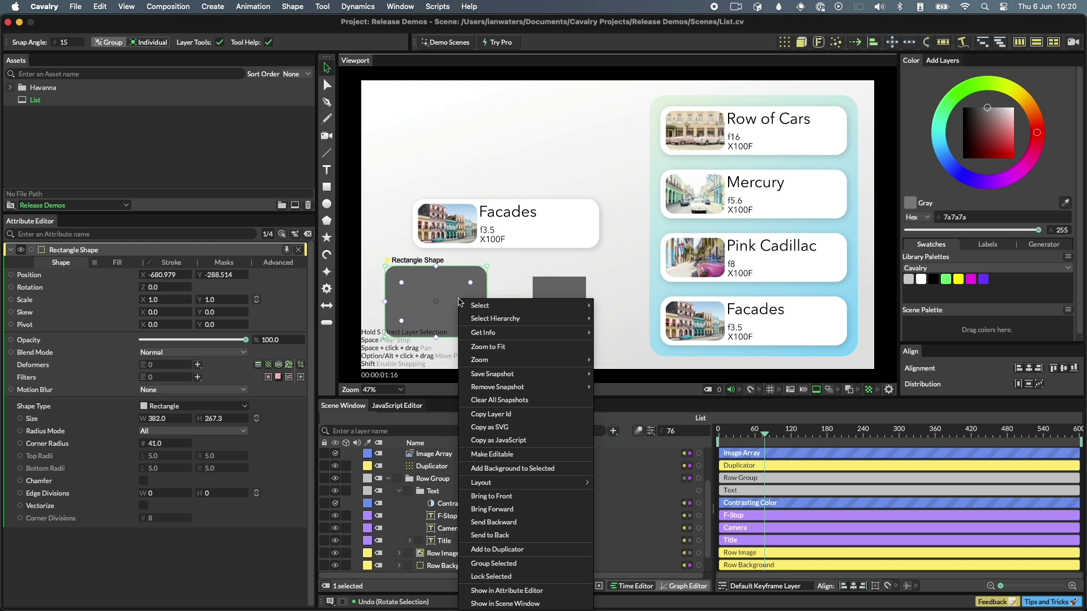
click(522, 430)
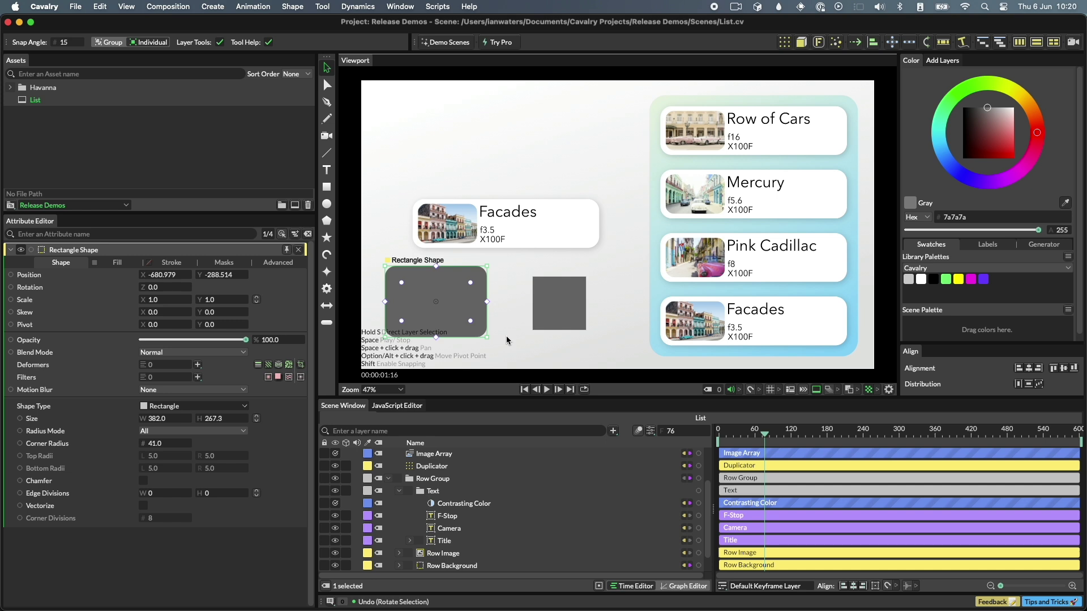
key(Delete)
click(542, 318)
key(Delete)
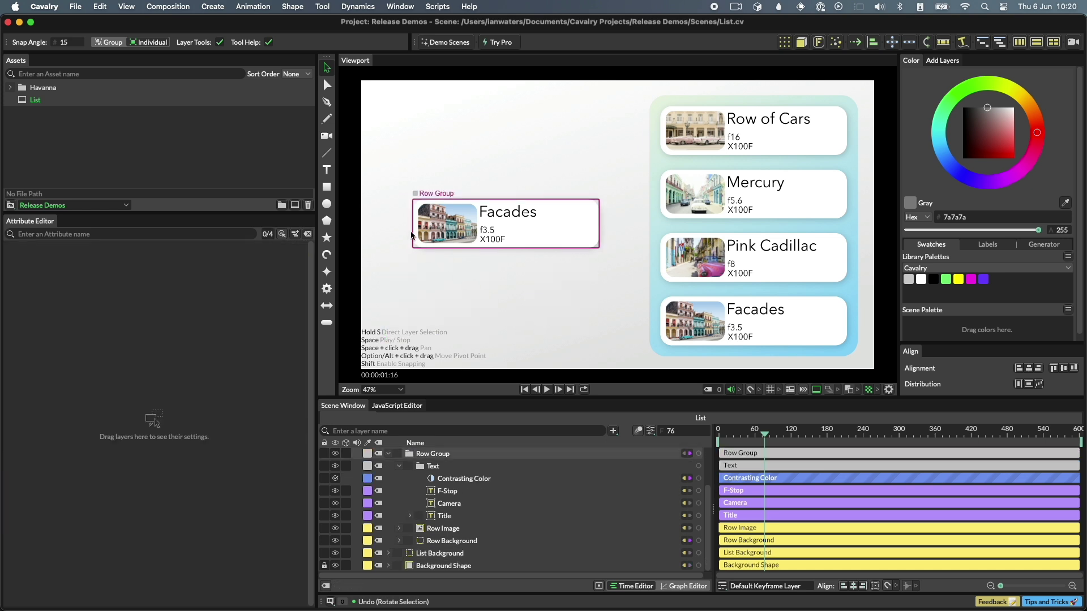
- Save the current List scene view into snapshot slot 1 and show all saved snapshots
click(126, 7)
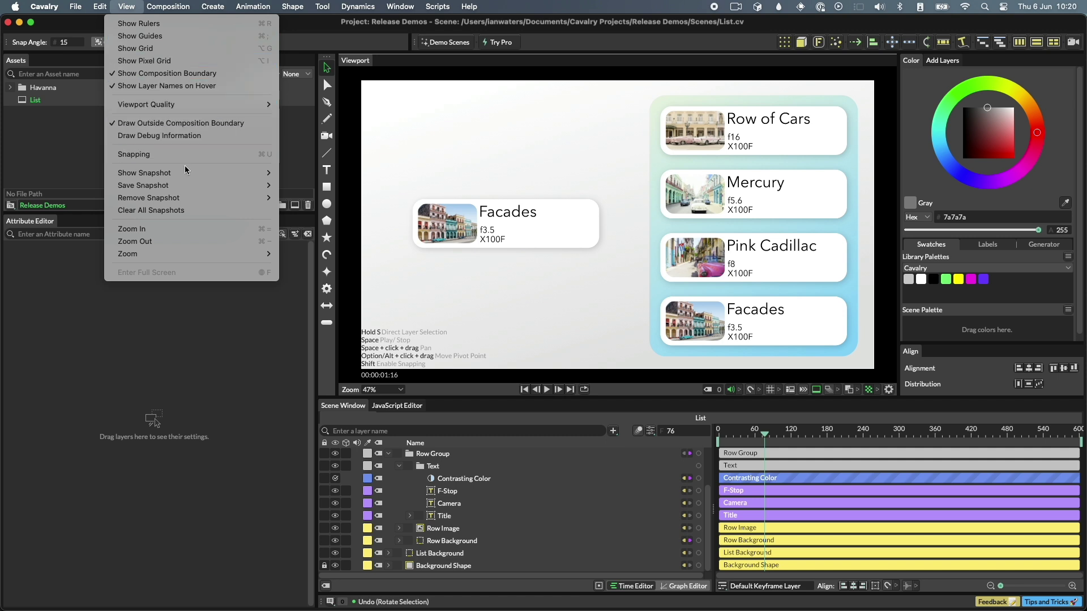
mouse_move(189, 187)
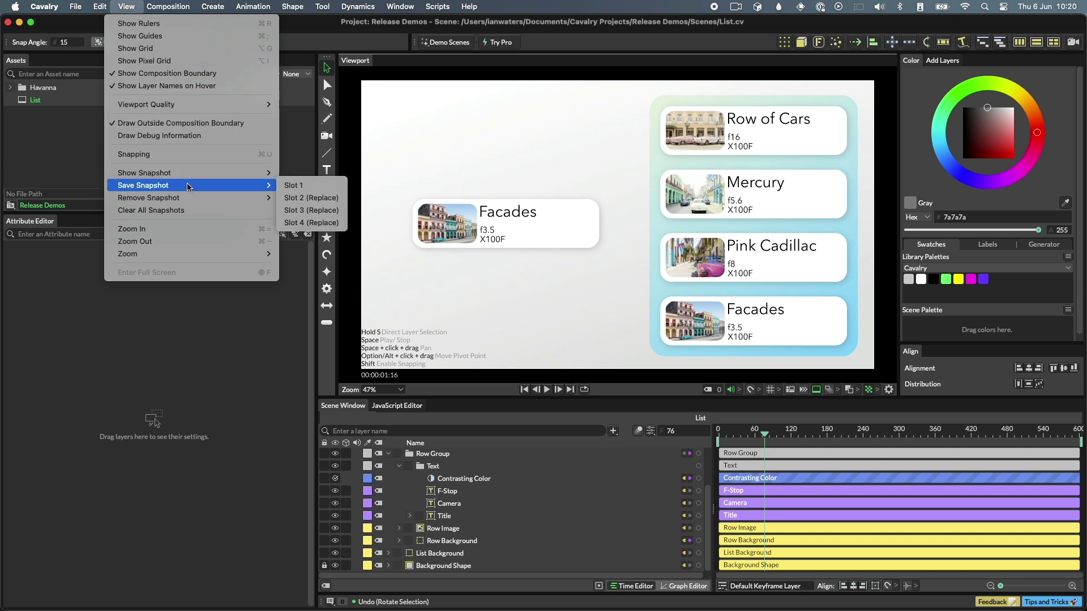
click(306, 187)
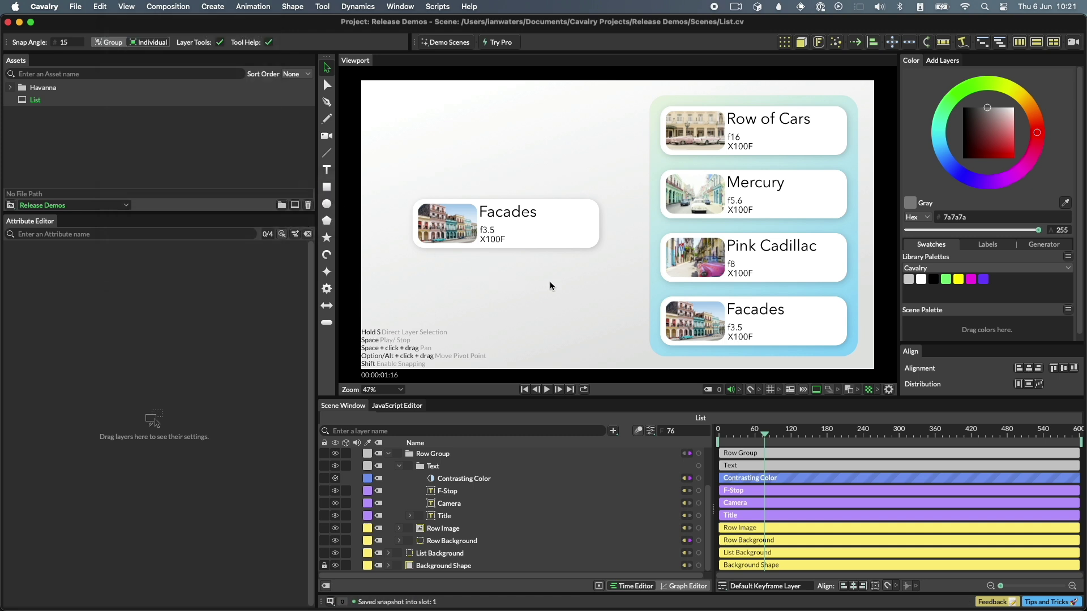
key(0)
- Turn on viewport rulers, place and edit guides, then drag the vertical guide back off the canvas
click(126, 7)
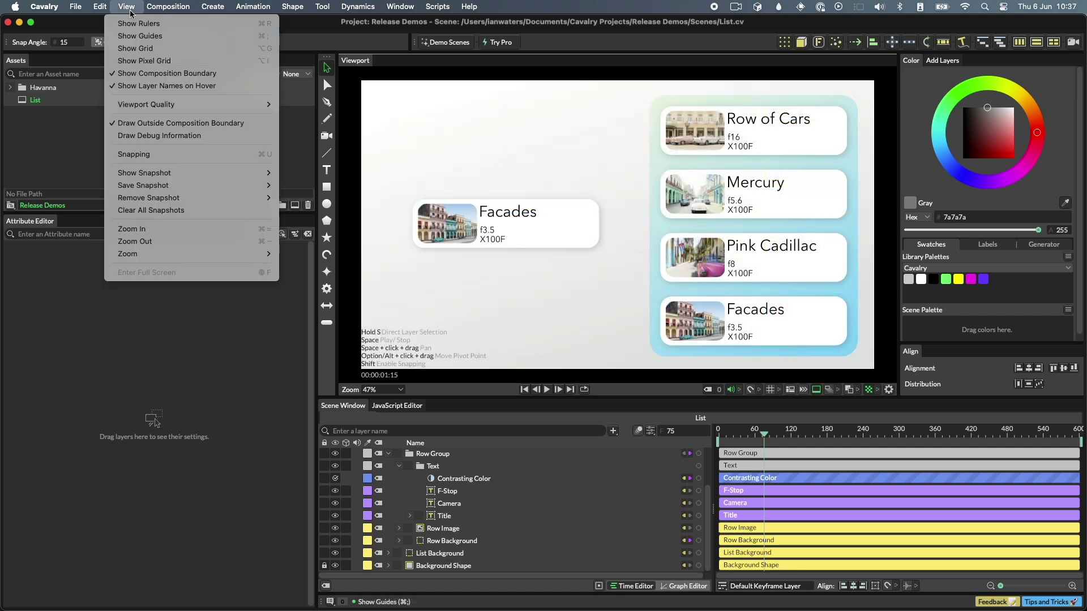
click(142, 24)
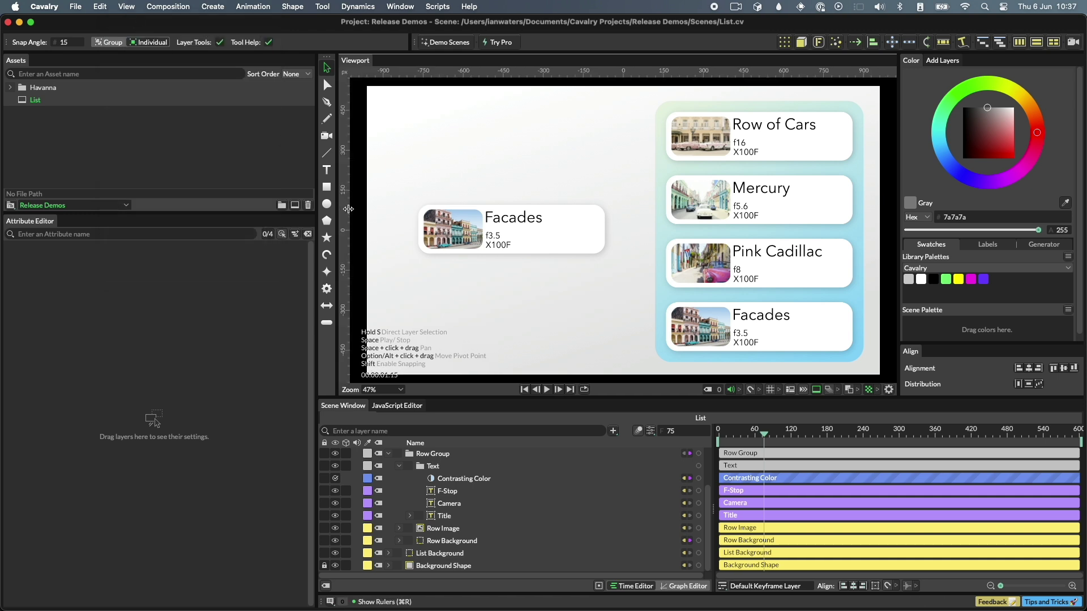
drag(344, 225, 404, 227)
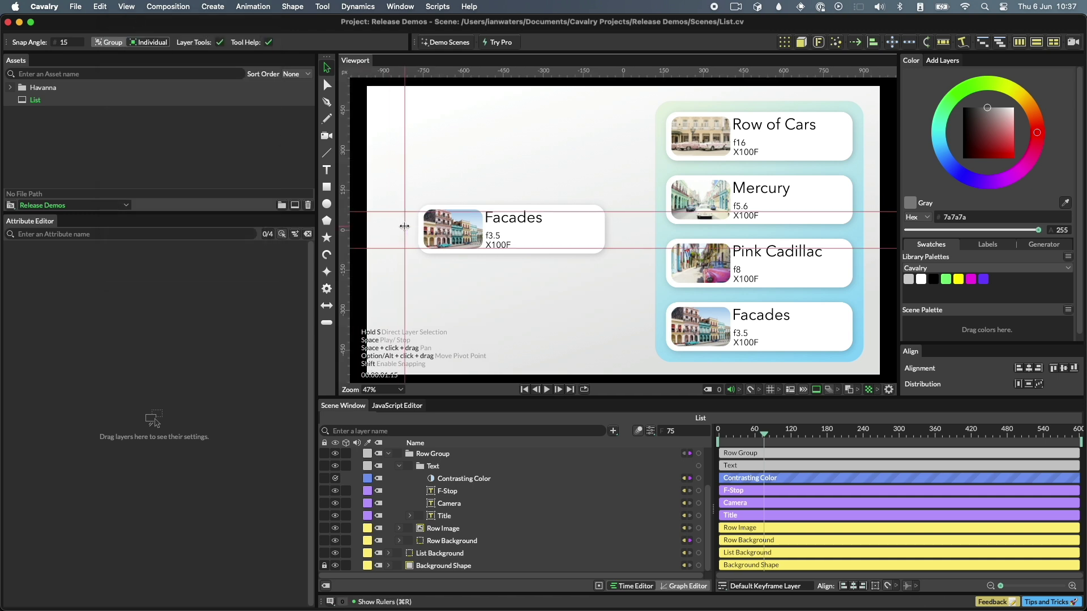
click(421, 237)
double_click(443, 247)
click(472, 250)
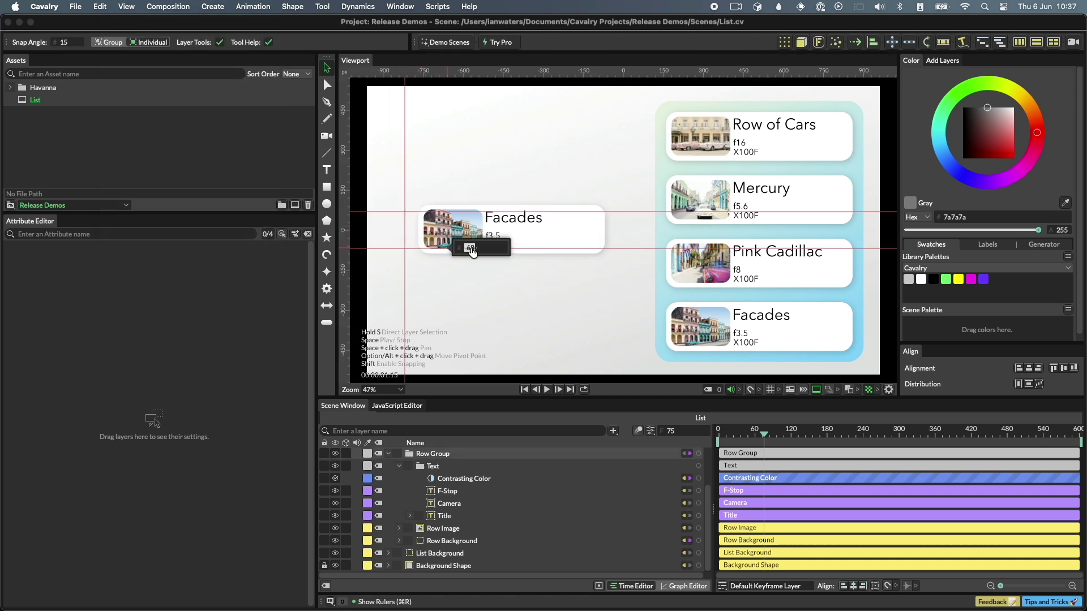
click(458, 264)
drag(405, 264, 345, 266)
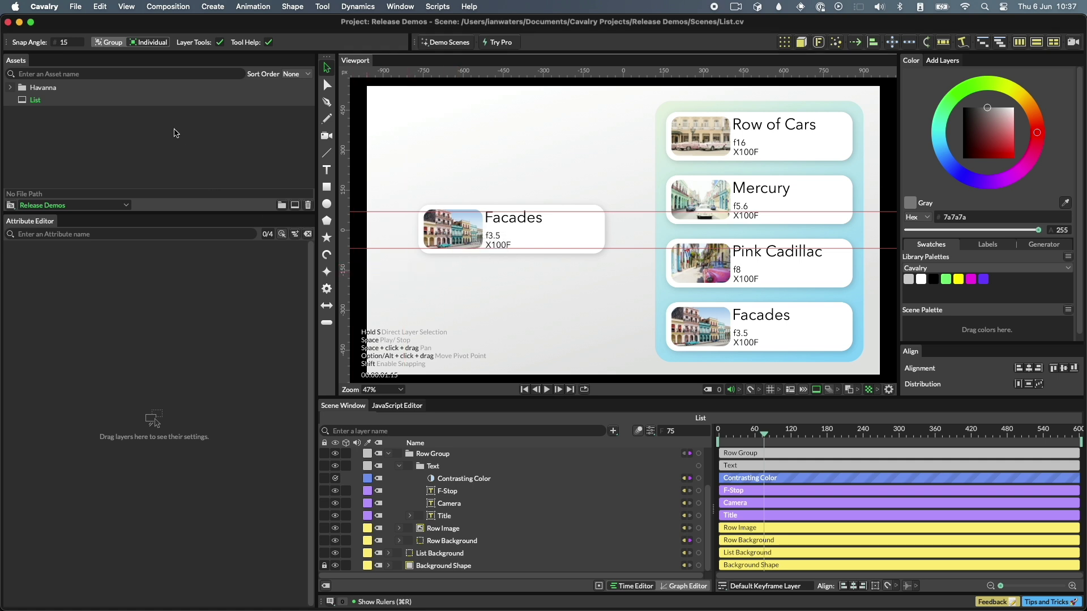
click(126, 7)
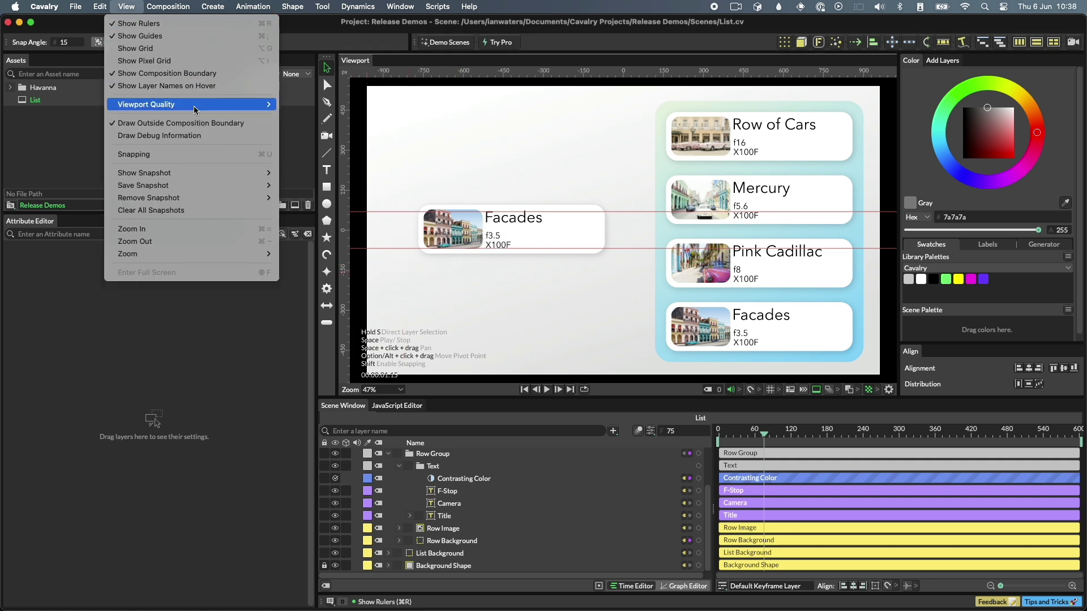
- Look over the Viewport Quality options without changes, then create a new untitled scene with Composition 1
mouse_move(195, 110)
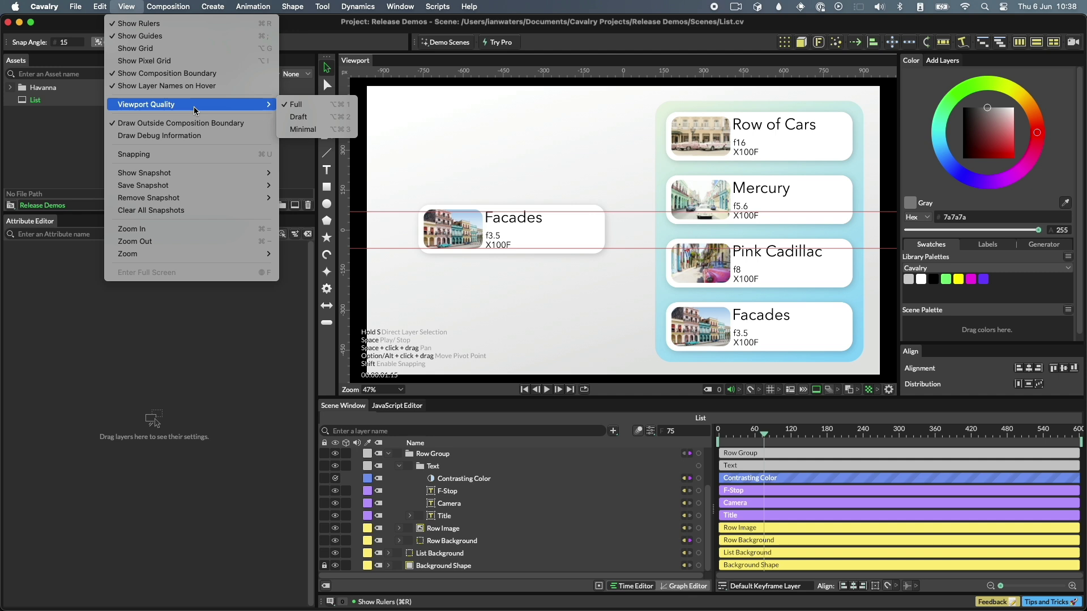
click(129, 8)
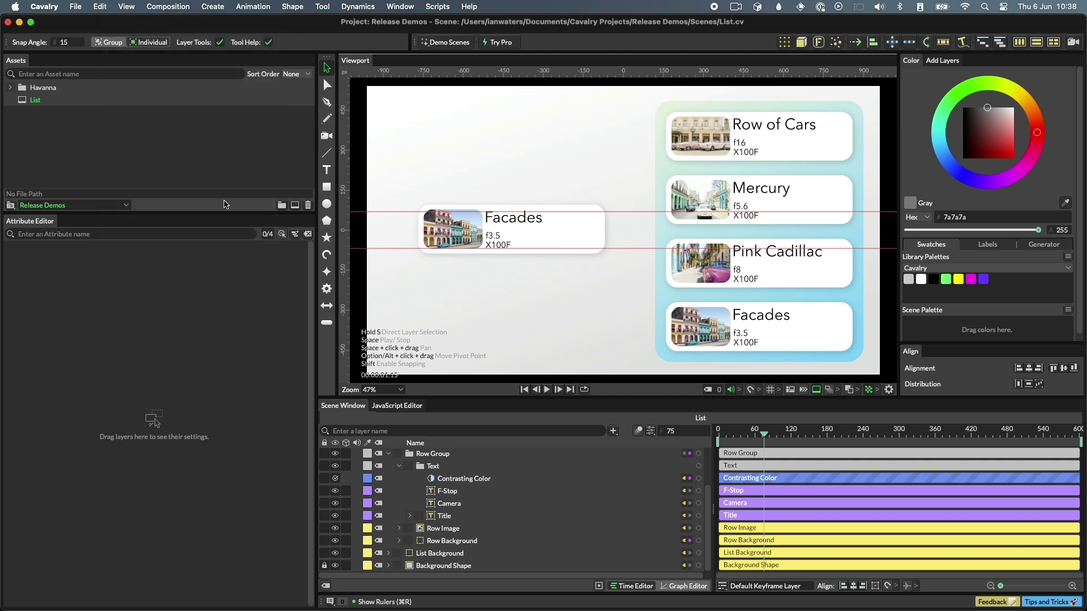
key(super+n)
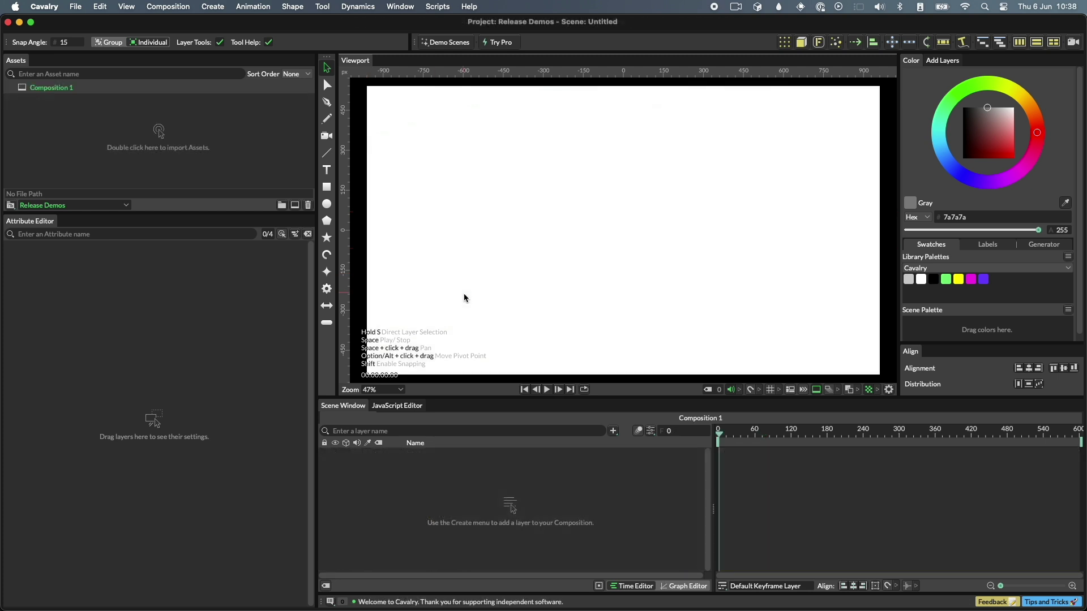
- Set Composition 1's background colour to black (000000) at alpha 255 in the composition settings
click(651, 432)
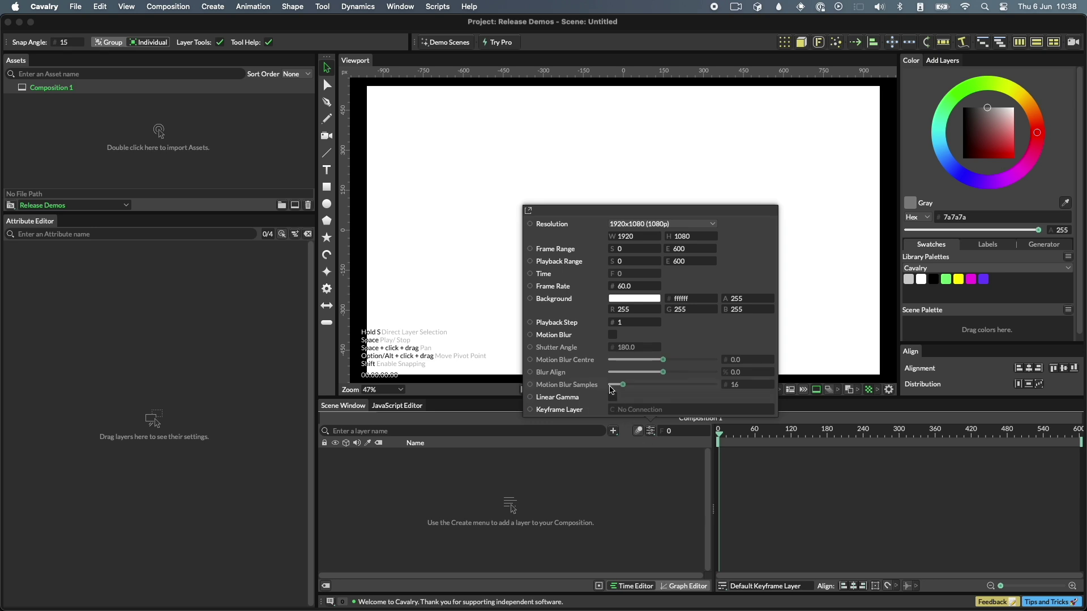
drag(630, 313, 566, 313)
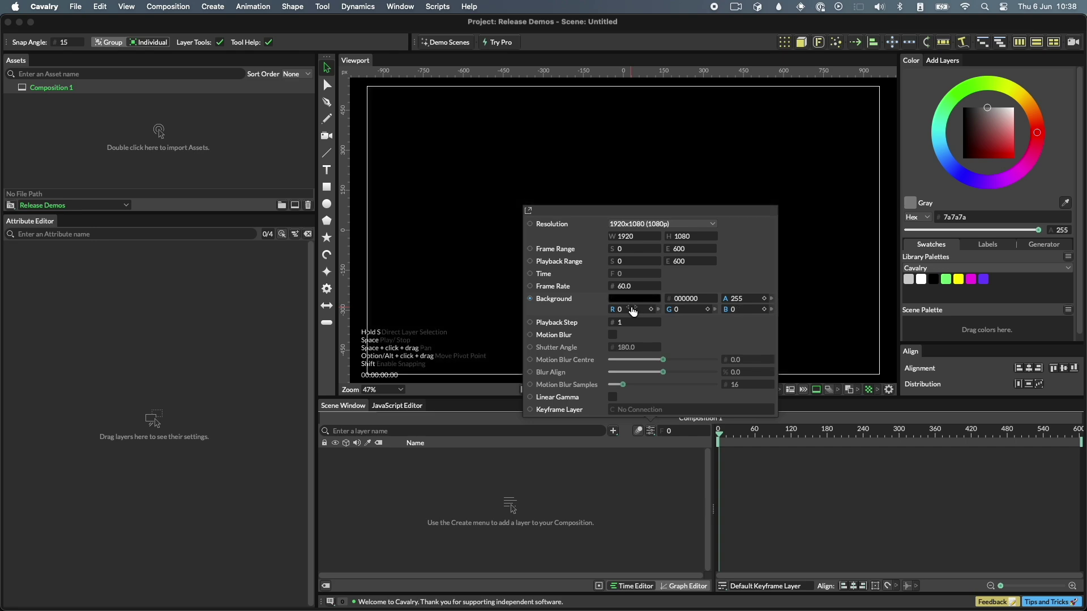
mouse_move(743, 301)
mouse_down()
mouse_move(719, 302)
mouse_move(756, 302)
mouse_up()
click(467, 223)
click(182, 6)
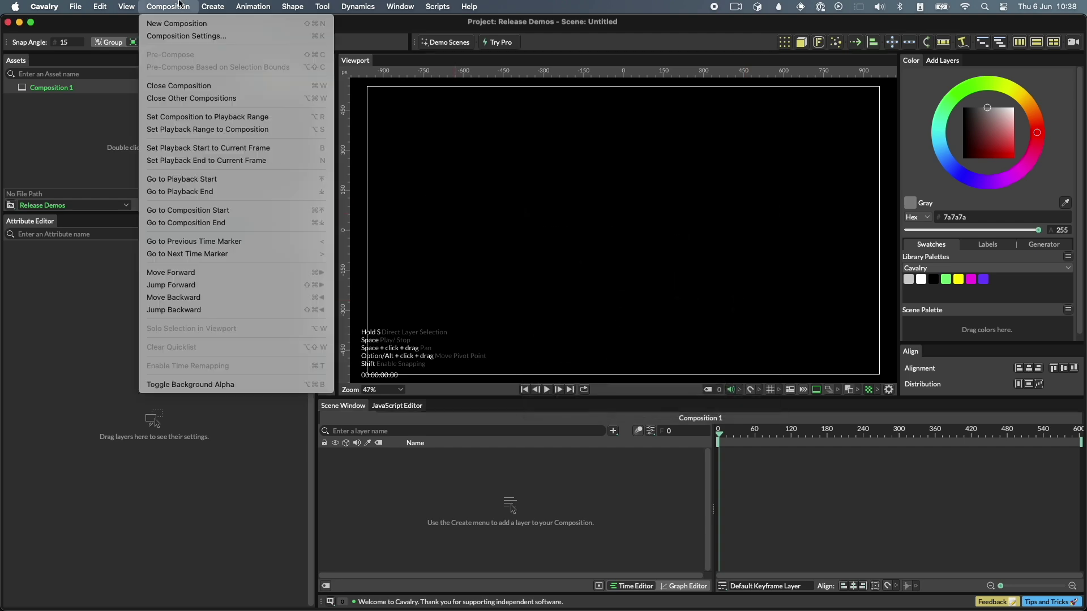
click(264, 386)
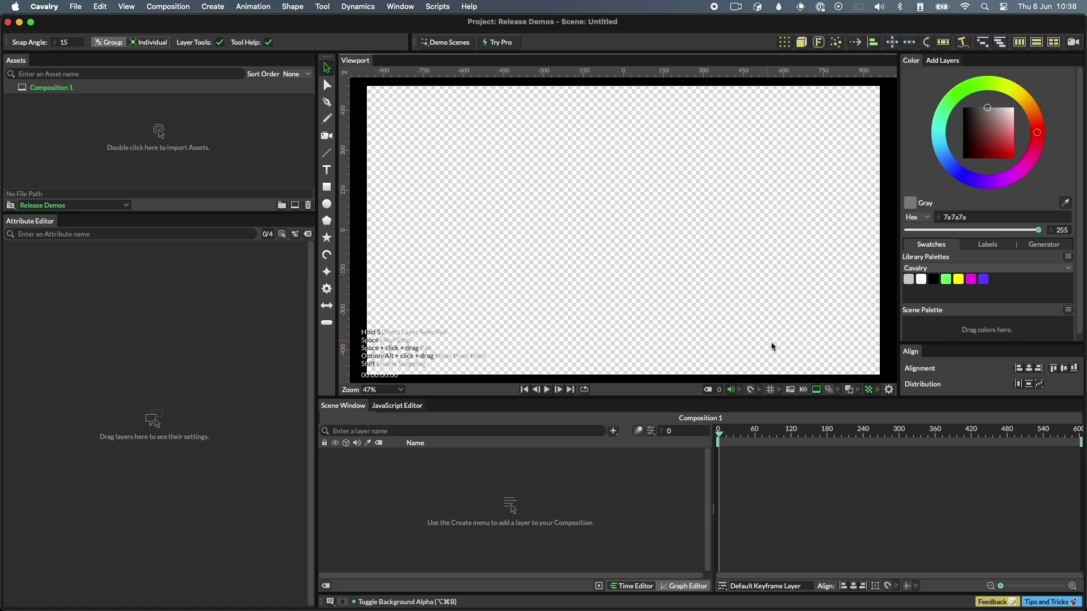
click(871, 394)
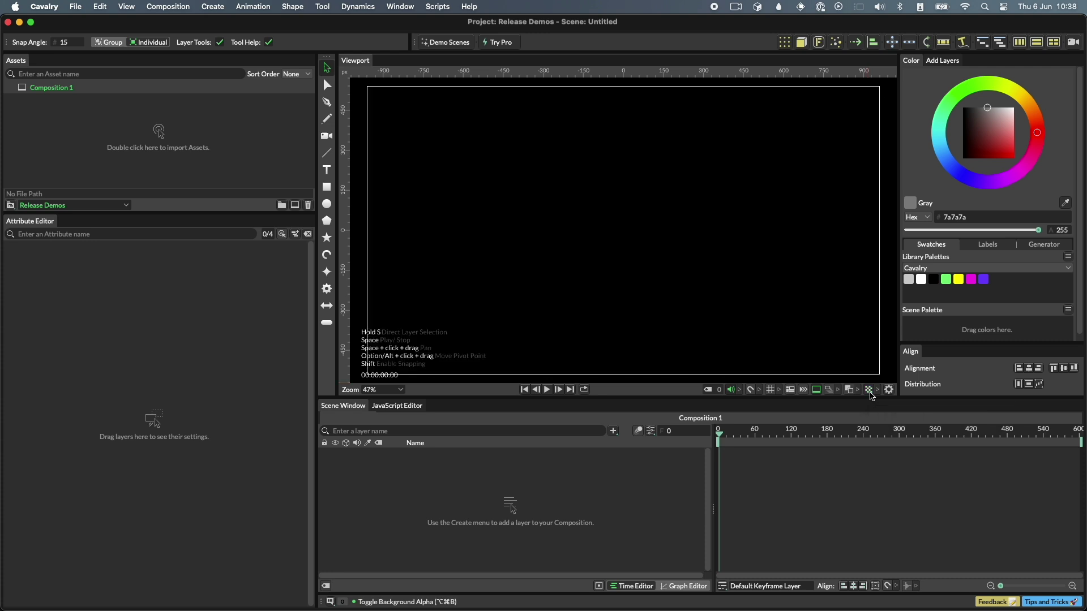